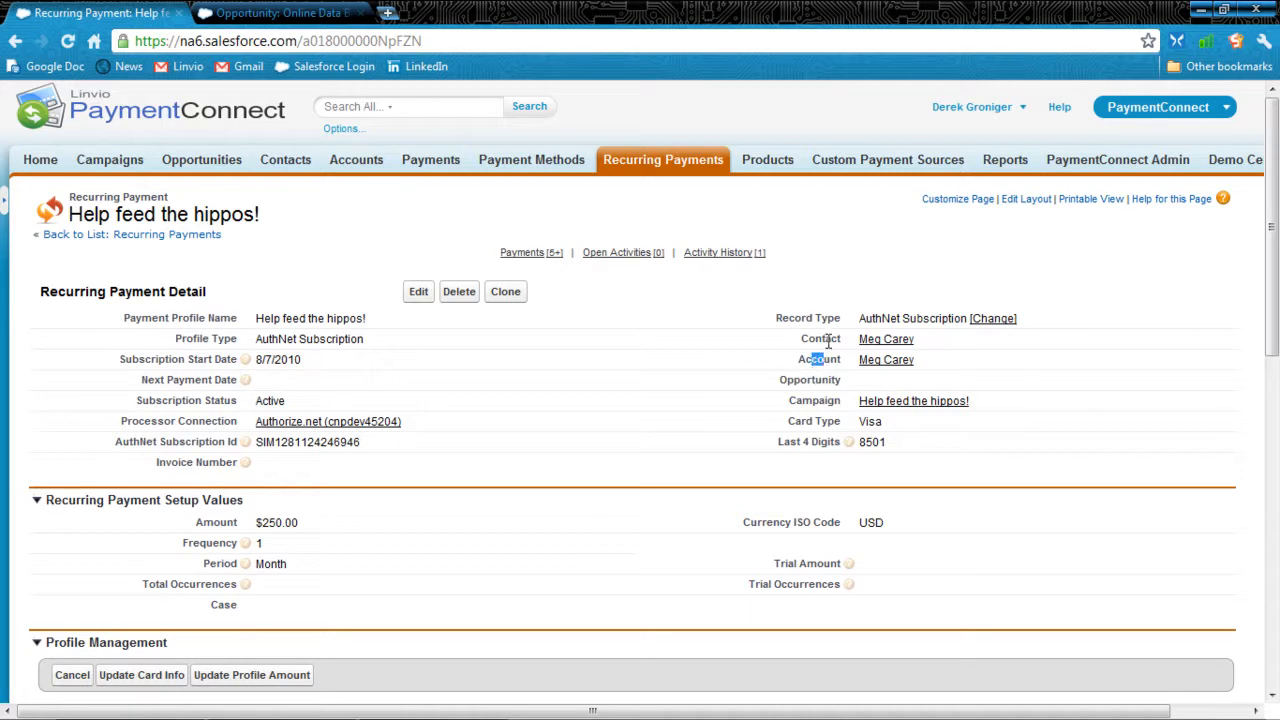
Step: Review the Help feed the hippos! recurring payment's related records and subscription ID, and expand its full payments list
{"action": "left_click_drag", "start_coordinate": [826, 401], "coordinate": [803, 403]}
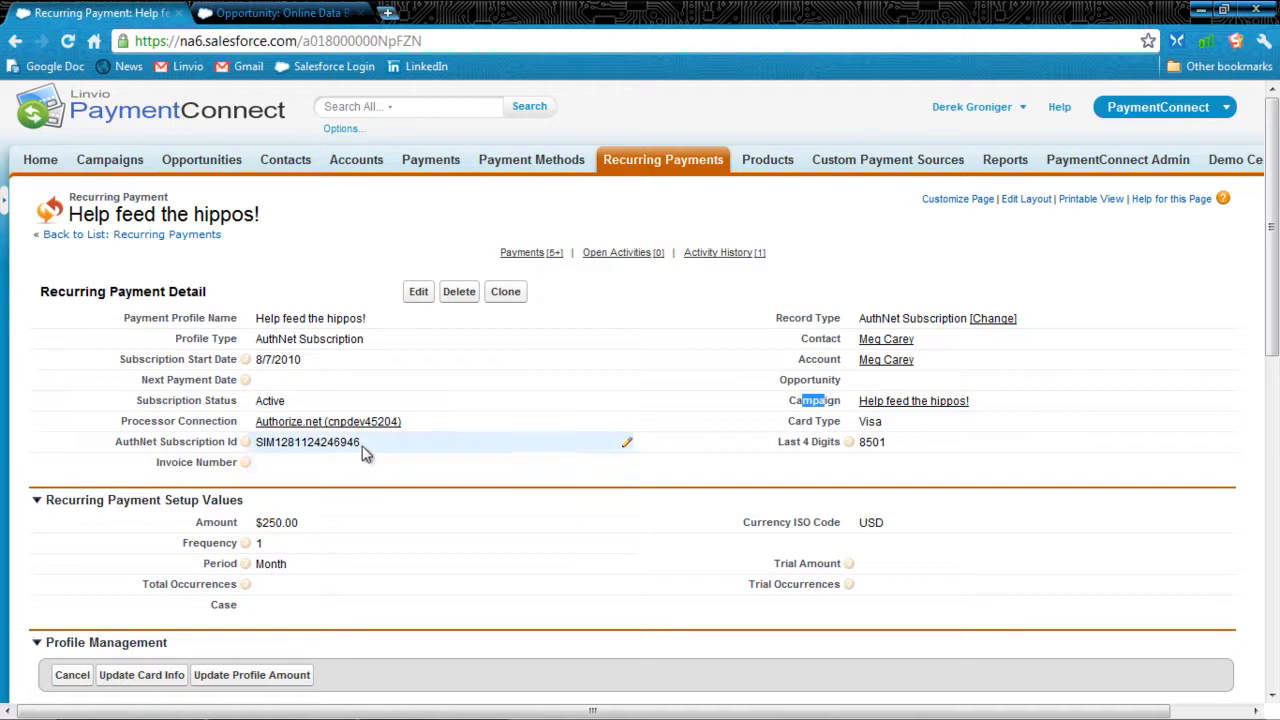
{"action": "left_click_drag", "start_coordinate": [362, 443], "coordinate": [273, 443]}
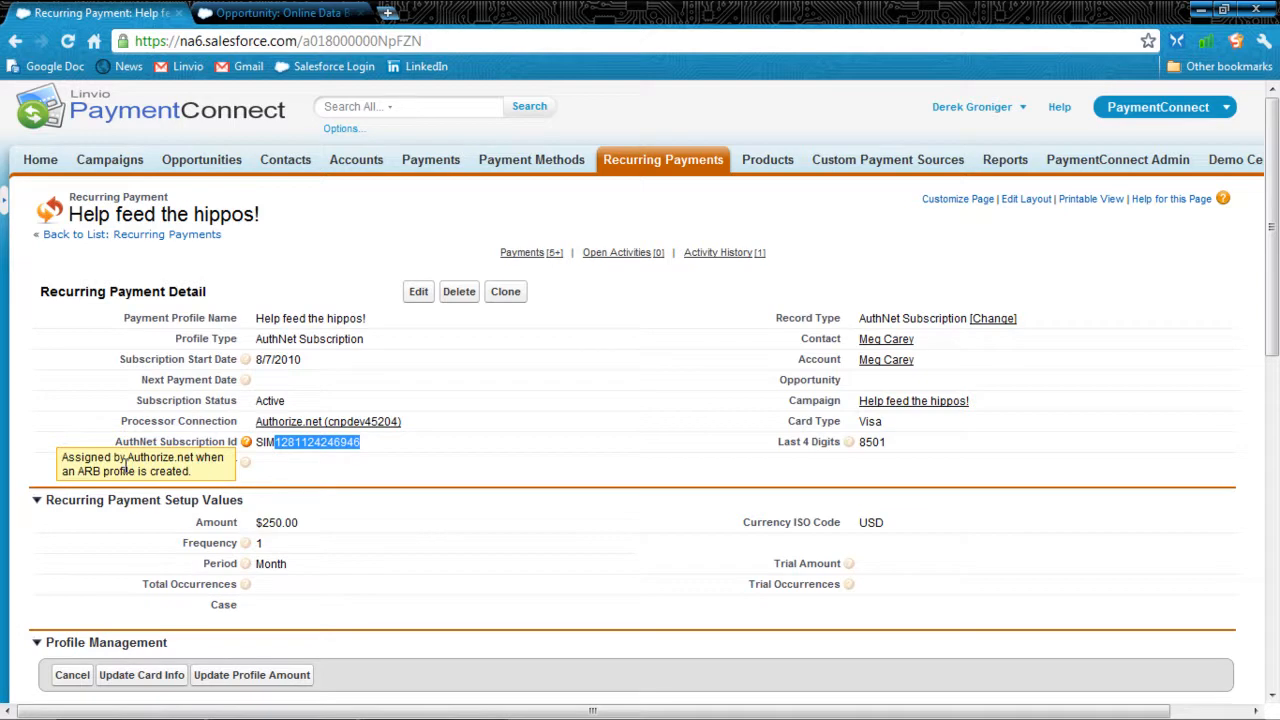
{"action": "scroll", "coordinate": [152, 455], "scroll_direction": "down", "scroll_amount": 8}
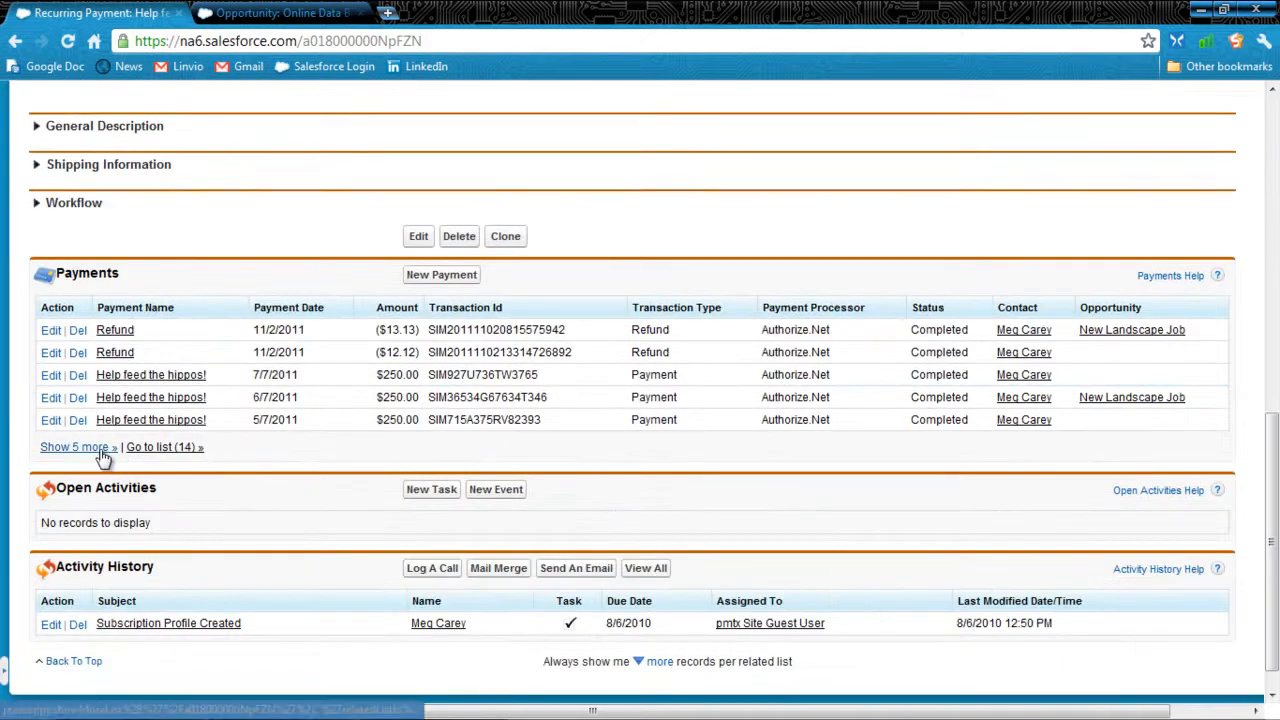
{"action": "left_click", "coordinate": [106, 448]}
{"action": "left_click", "coordinate": [90, 559]}
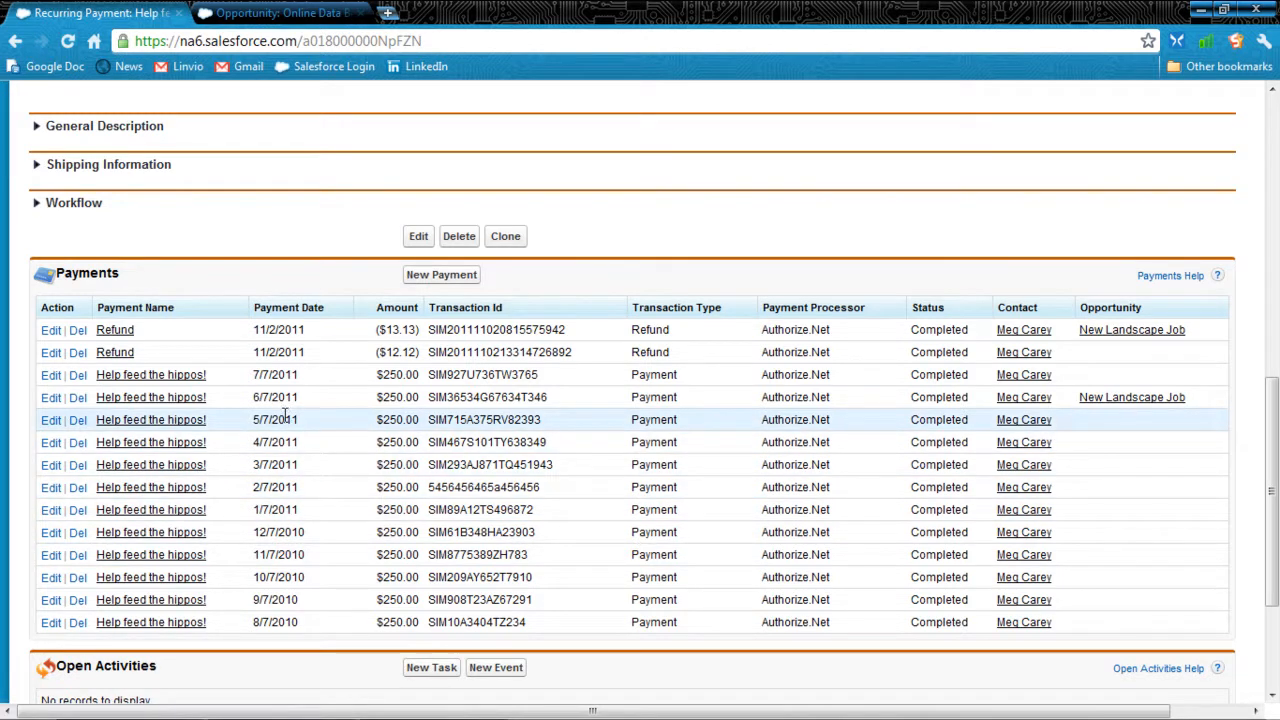
{"action": "scroll", "coordinate": [284, 417], "scroll_direction": "up", "scroll_amount": 8}
Step: Switch to the Online Data Backup Service opportunity, collapse the sidebar and start a PayPal recurring payment from it
{"action": "left_click", "coordinate": [282, 16]}
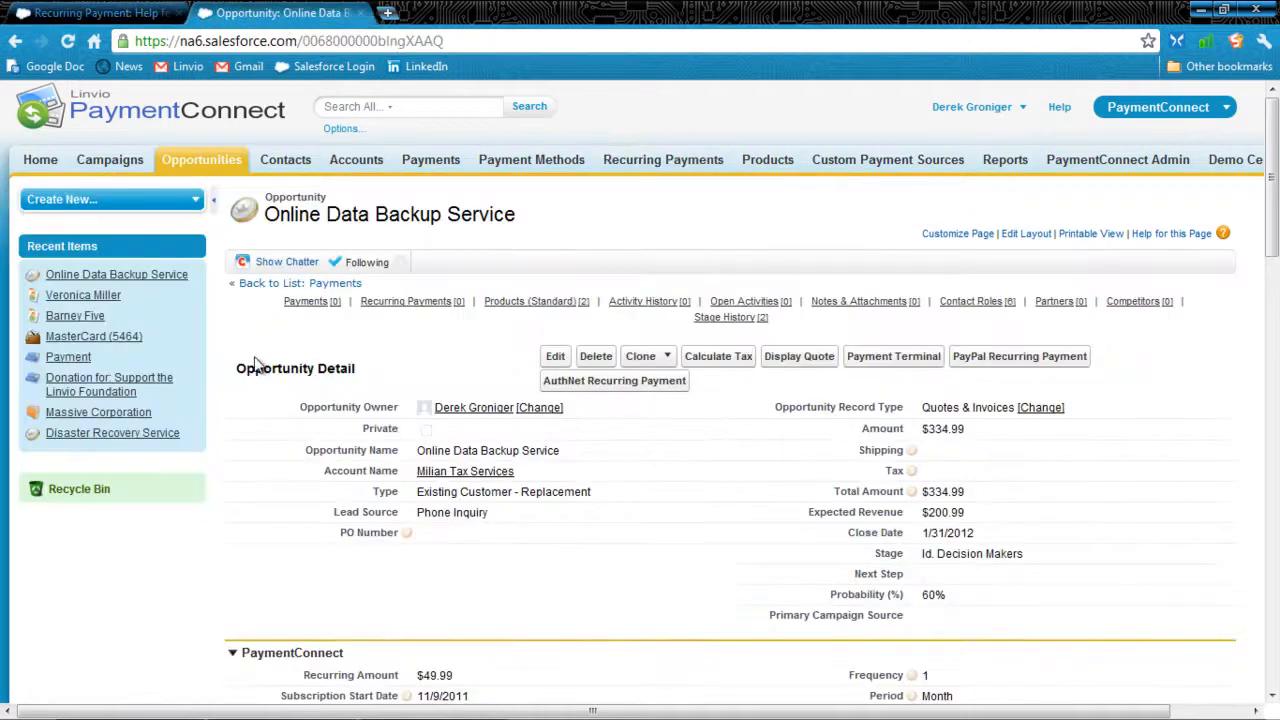
{"action": "left_click", "coordinate": [216, 202]}
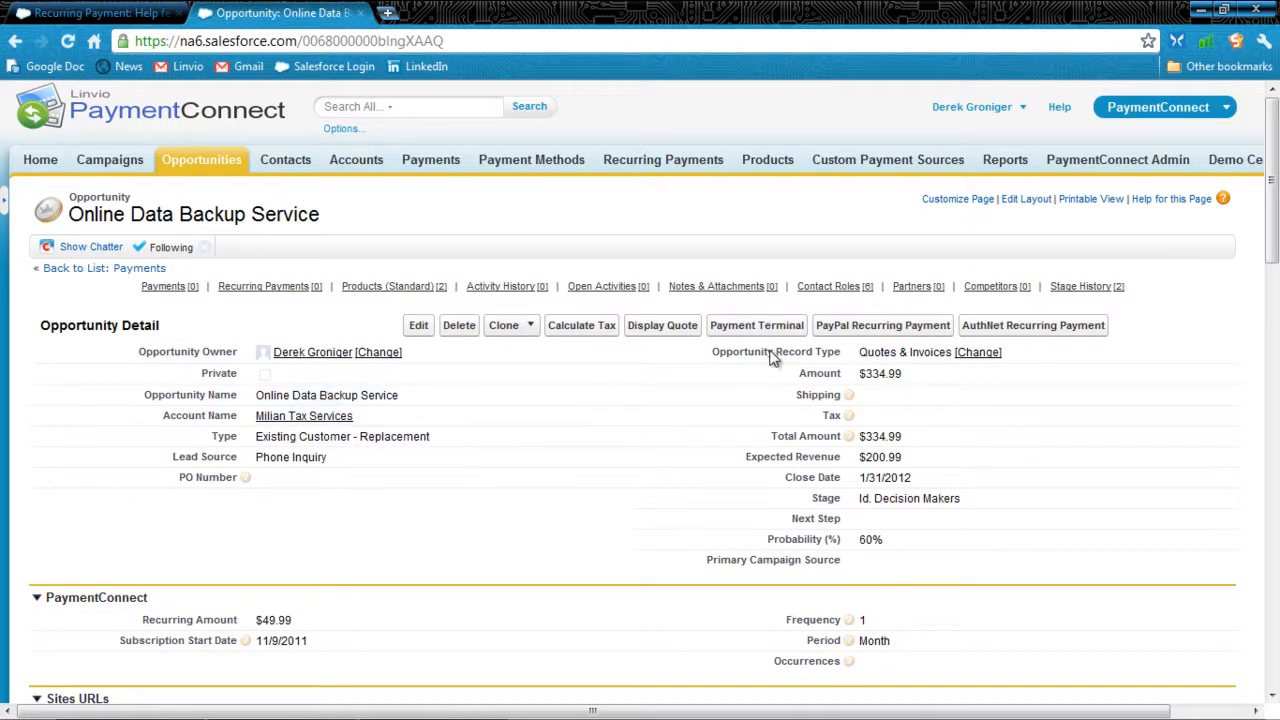
{"action": "left_click", "coordinate": [845, 336]}
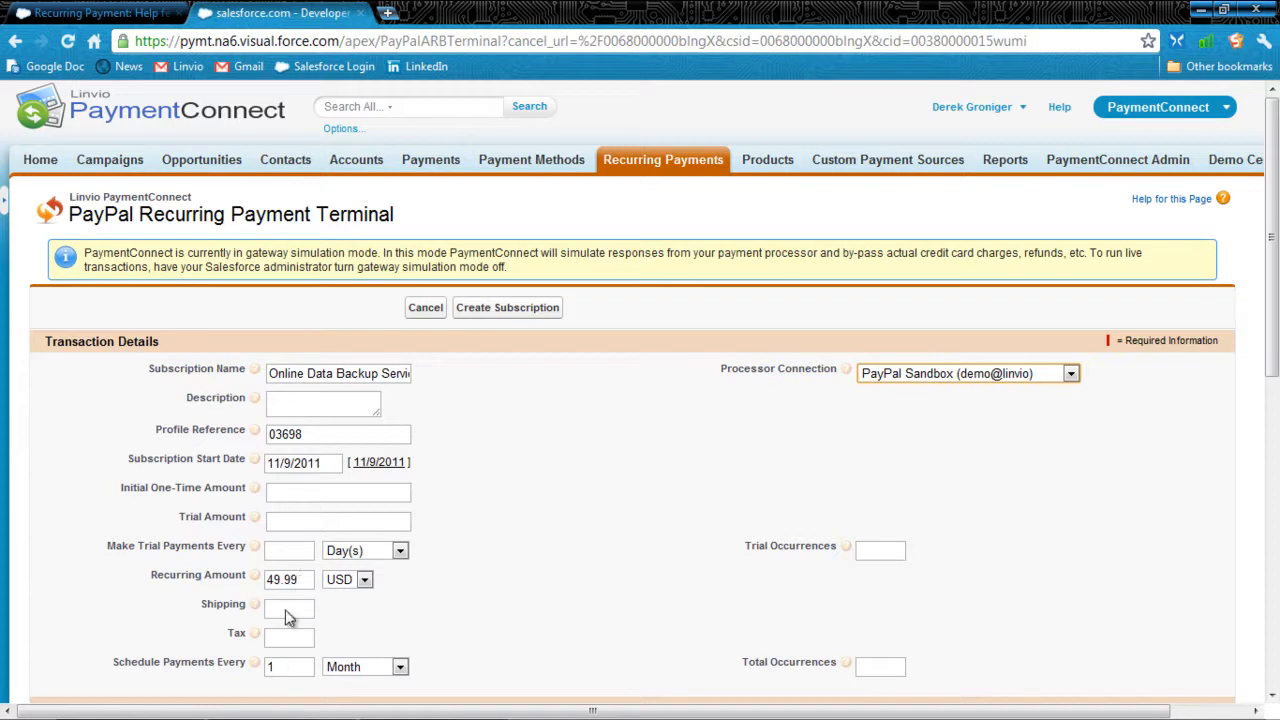
Step: Set the initial one-time amount of the PayPal subscription to 150
{"action": "left_click", "coordinate": [327, 494]}
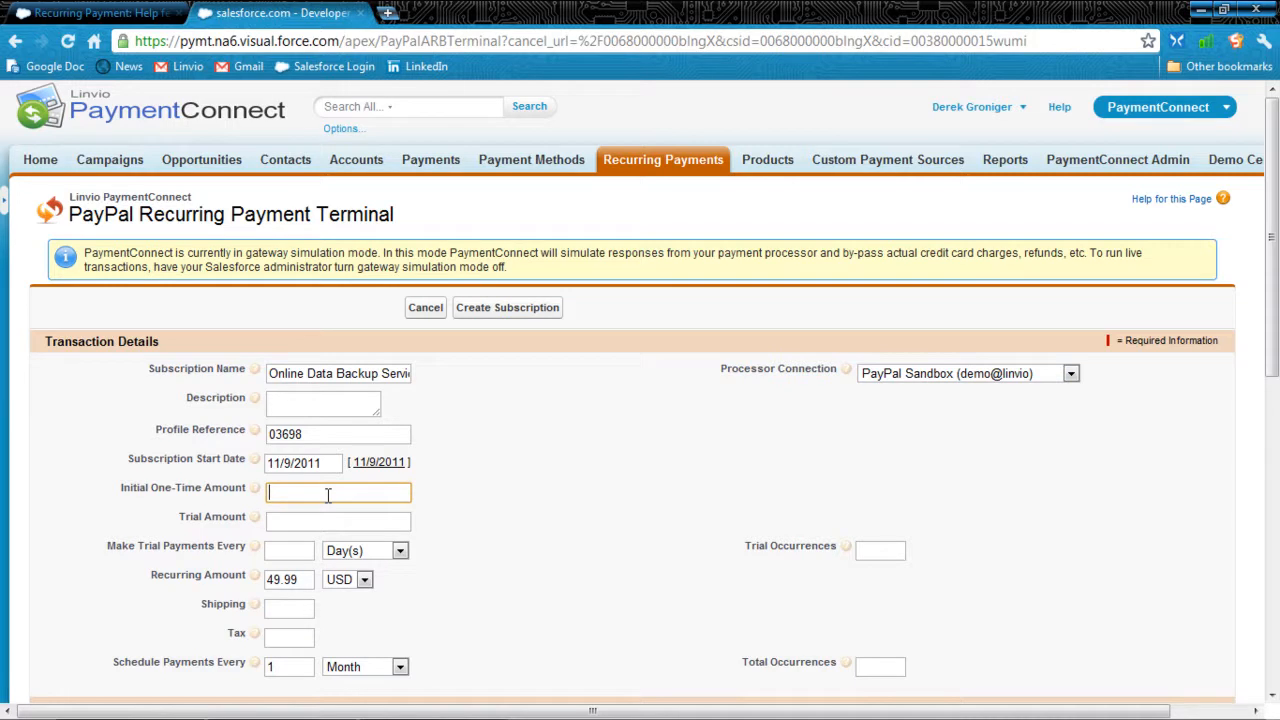
{"action": "type", "text": "150"}
{"action": "key", "text": "Tab"}
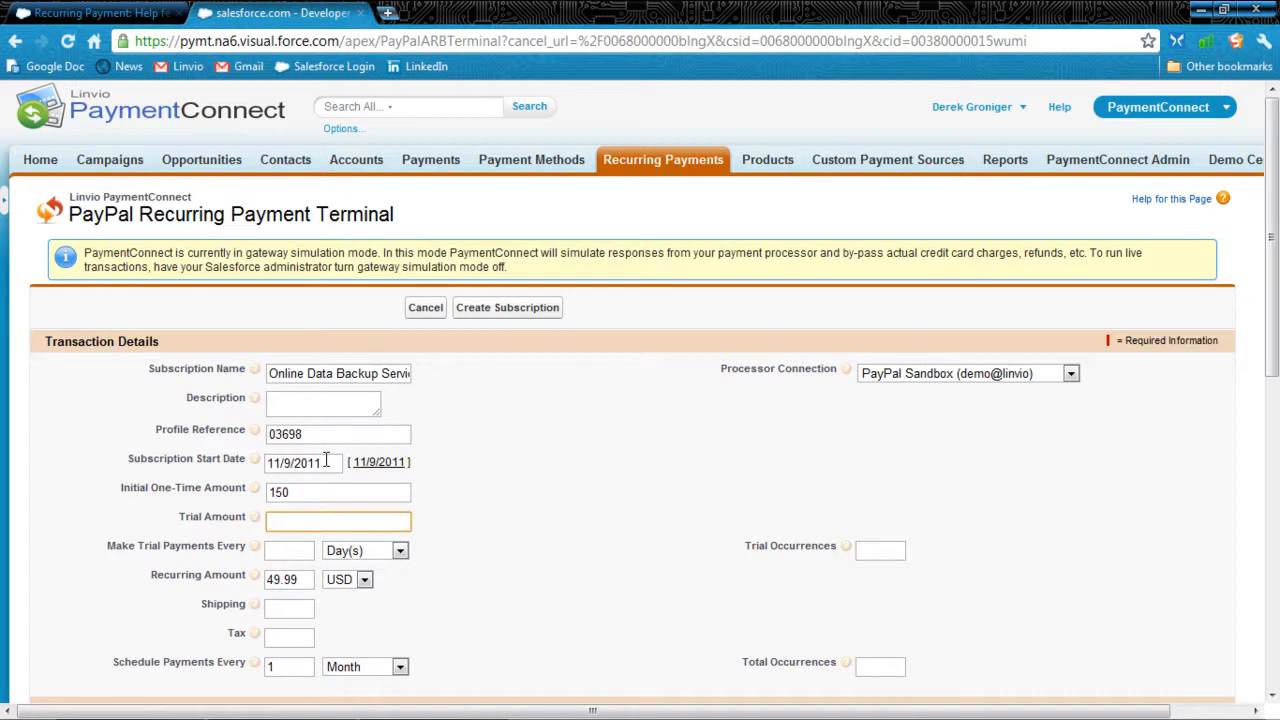
Step: Begin filling in the card number for payment by Visa credit card
{"action": "scroll", "coordinate": [482, 490], "scroll_direction": "down", "scroll_amount": 5}
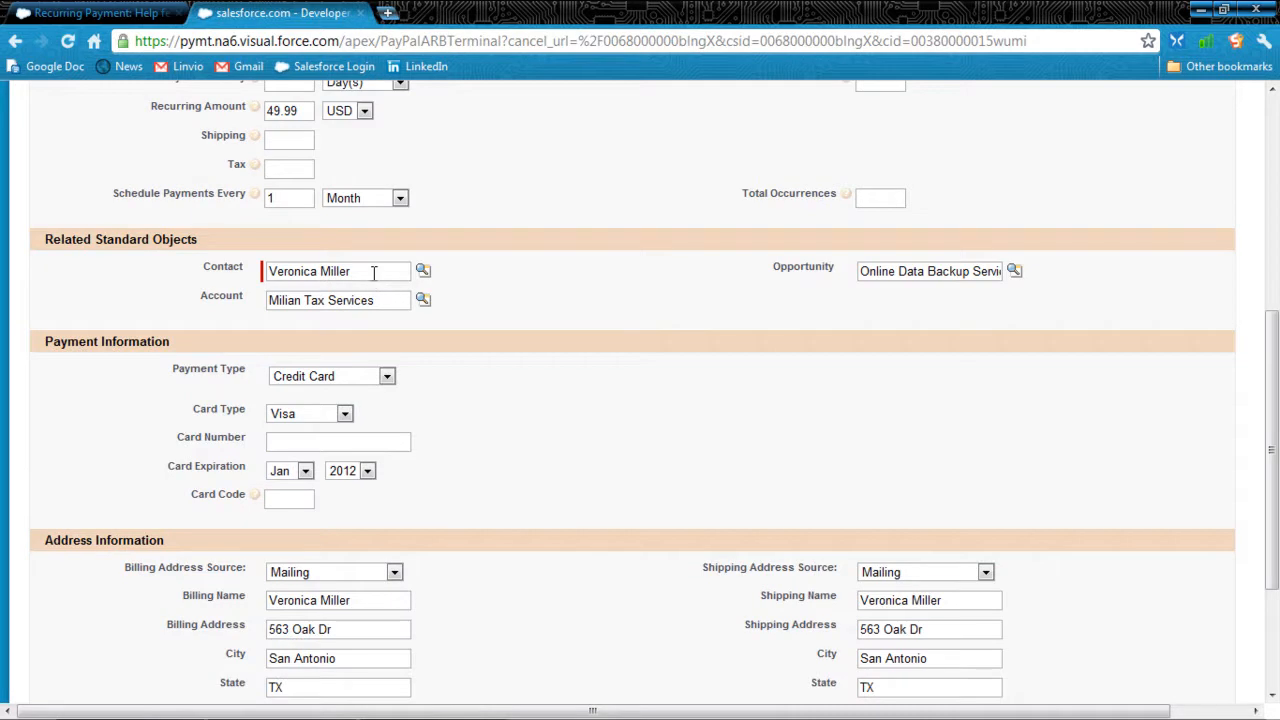
{"action": "scroll", "coordinate": [540, 597], "scroll_direction": "down", "scroll_amount": 1}
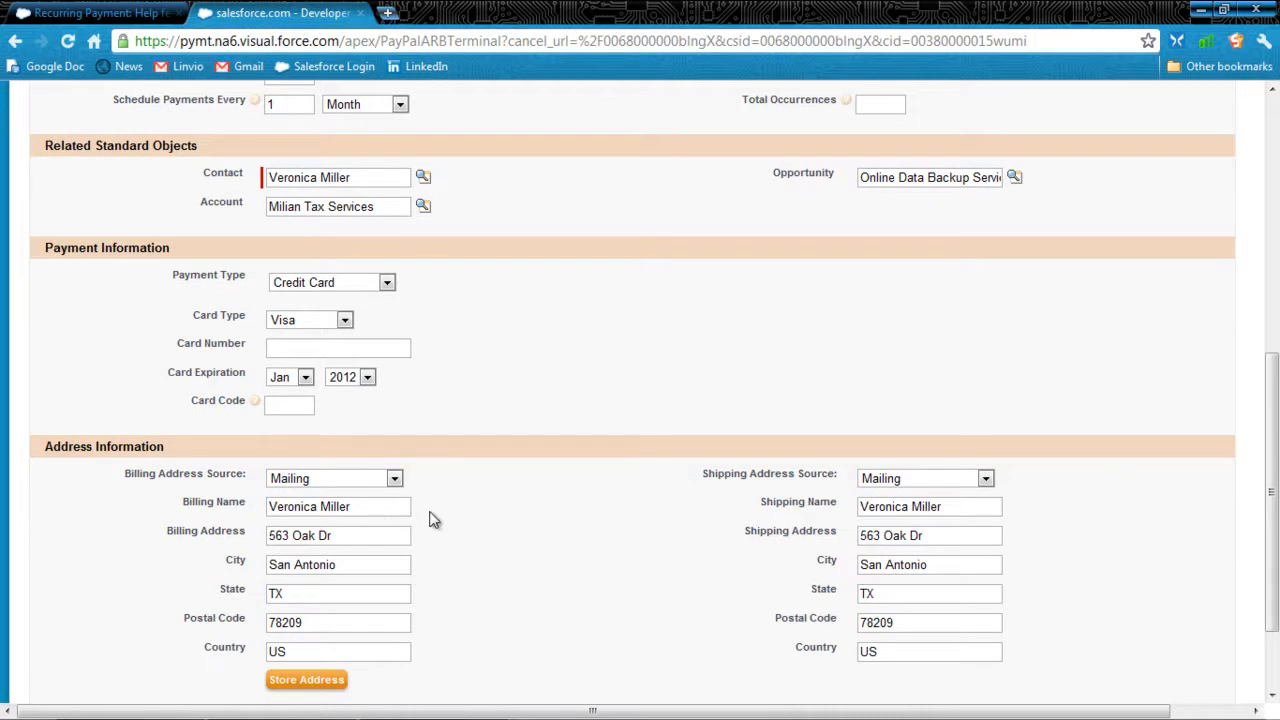
{"action": "left_click", "coordinate": [345, 320]}
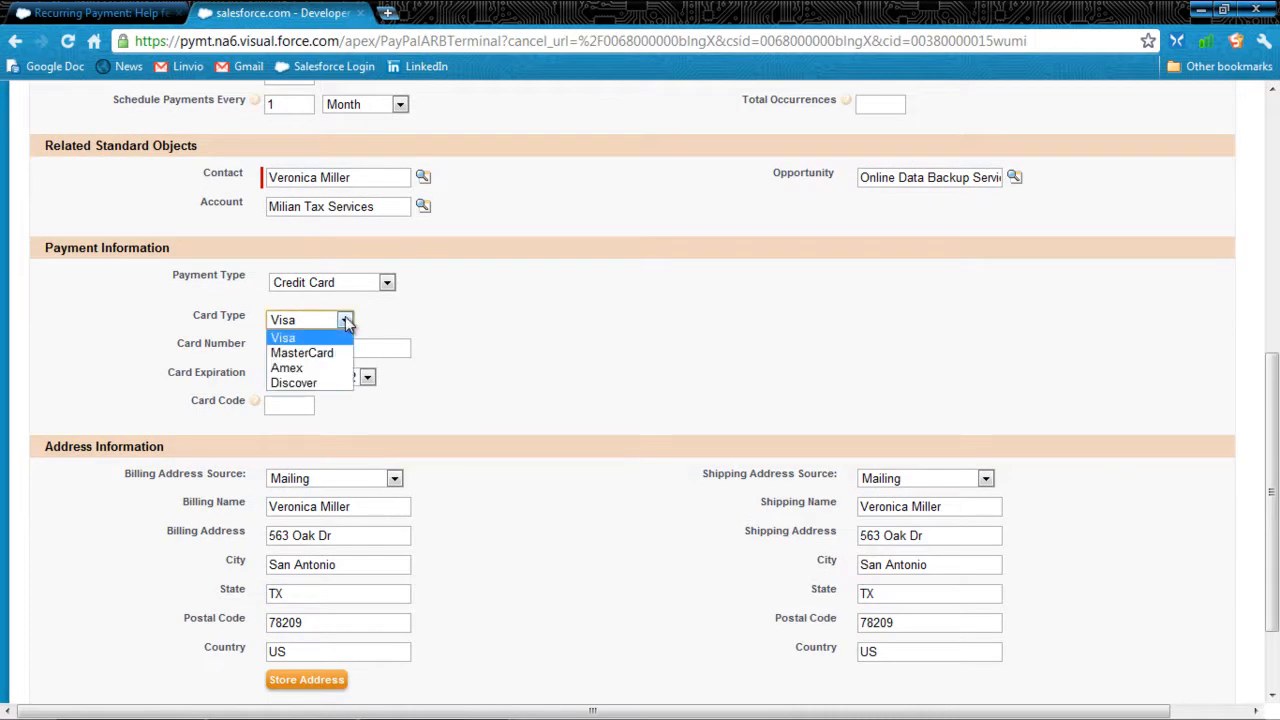
{"action": "left_click", "coordinate": [345, 318]}
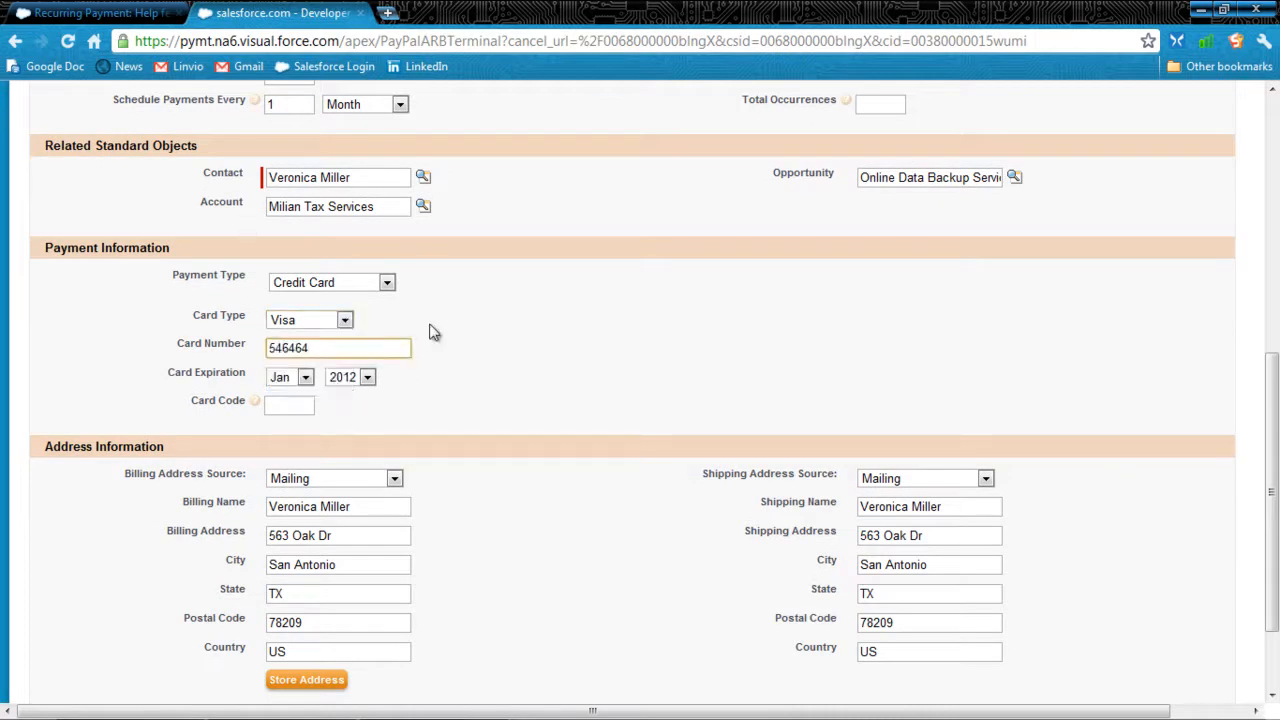
Step: Set the payment type to Stored Card Profile and choose the second Amex card in the credit card profiles
{"action": "left_click", "coordinate": [387, 283]}
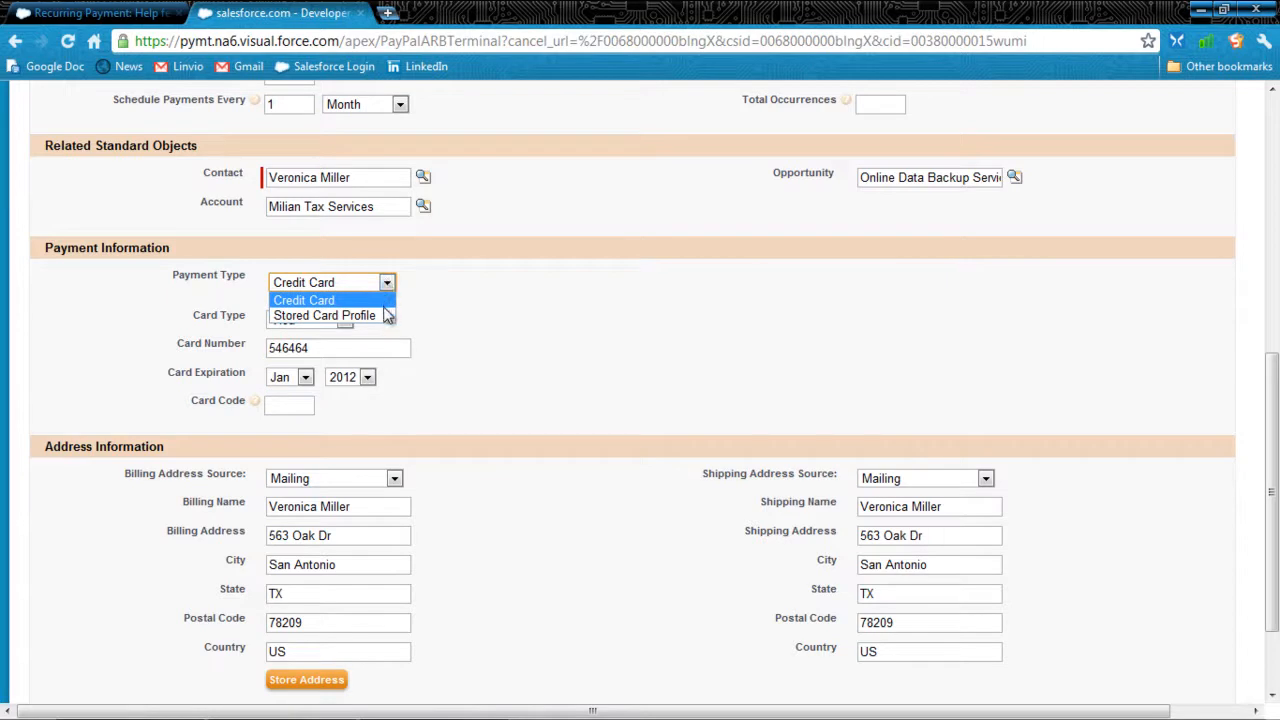
{"action": "left_click", "coordinate": [385, 315]}
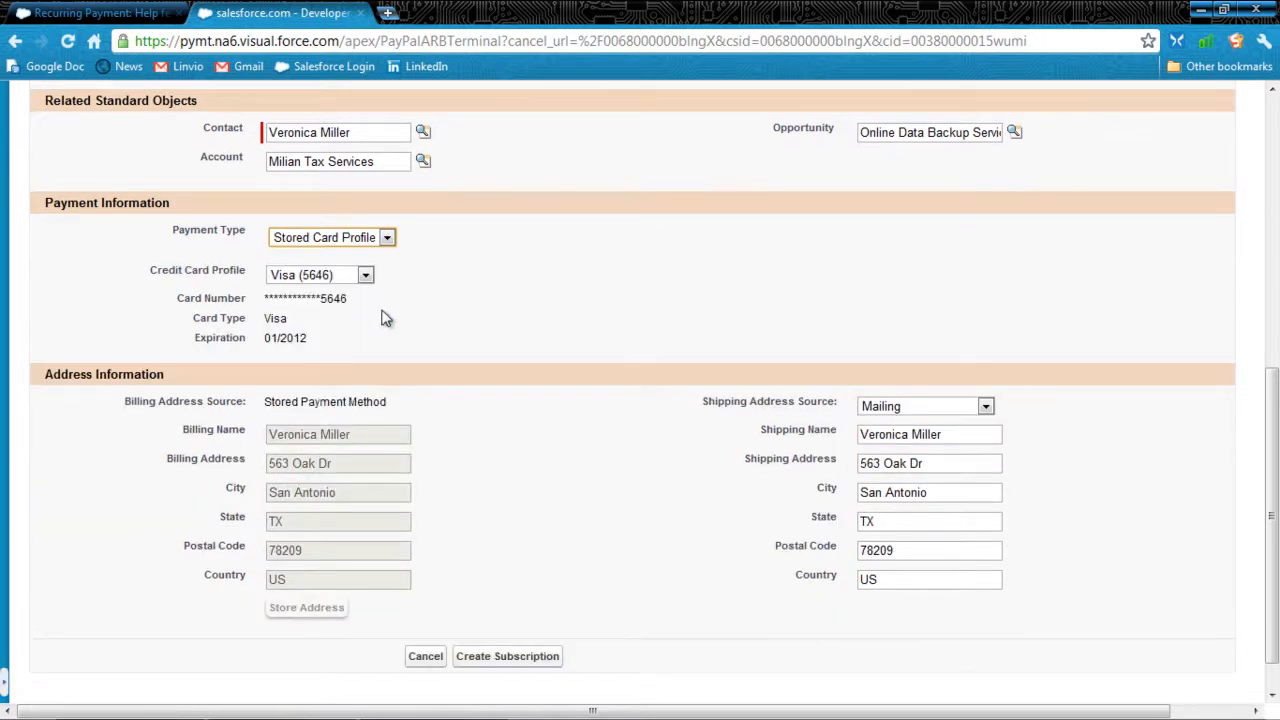
{"action": "left_click", "coordinate": [366, 278]}
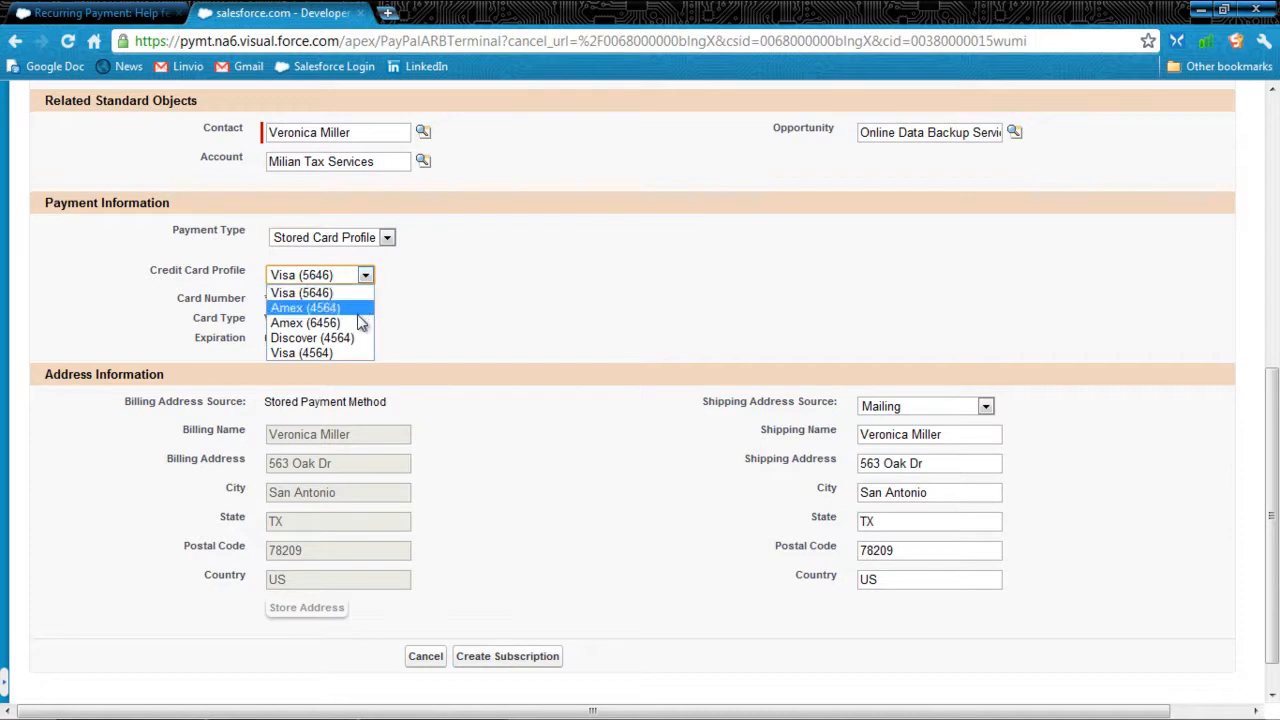
{"action": "left_click", "coordinate": [360, 322]}
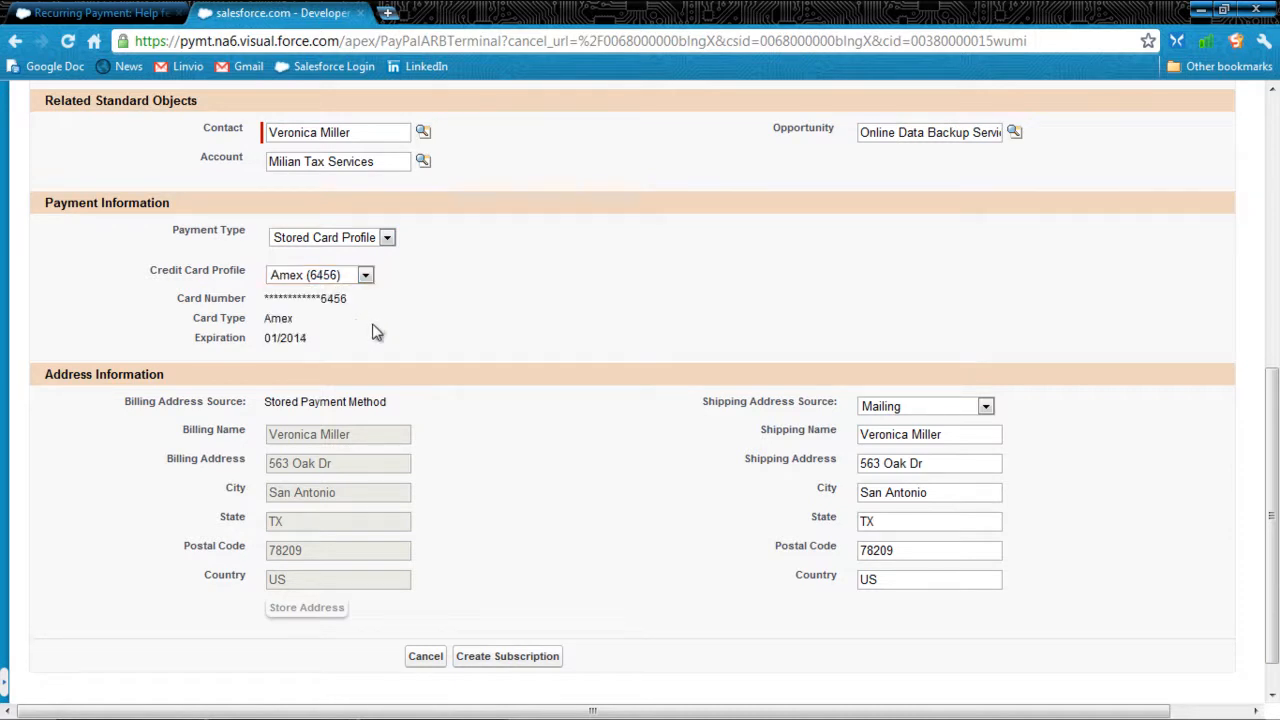
Step: Create the PayPal subscription and continue to its recurring payment record to review the linked records
{"action": "left_click", "coordinate": [507, 658]}
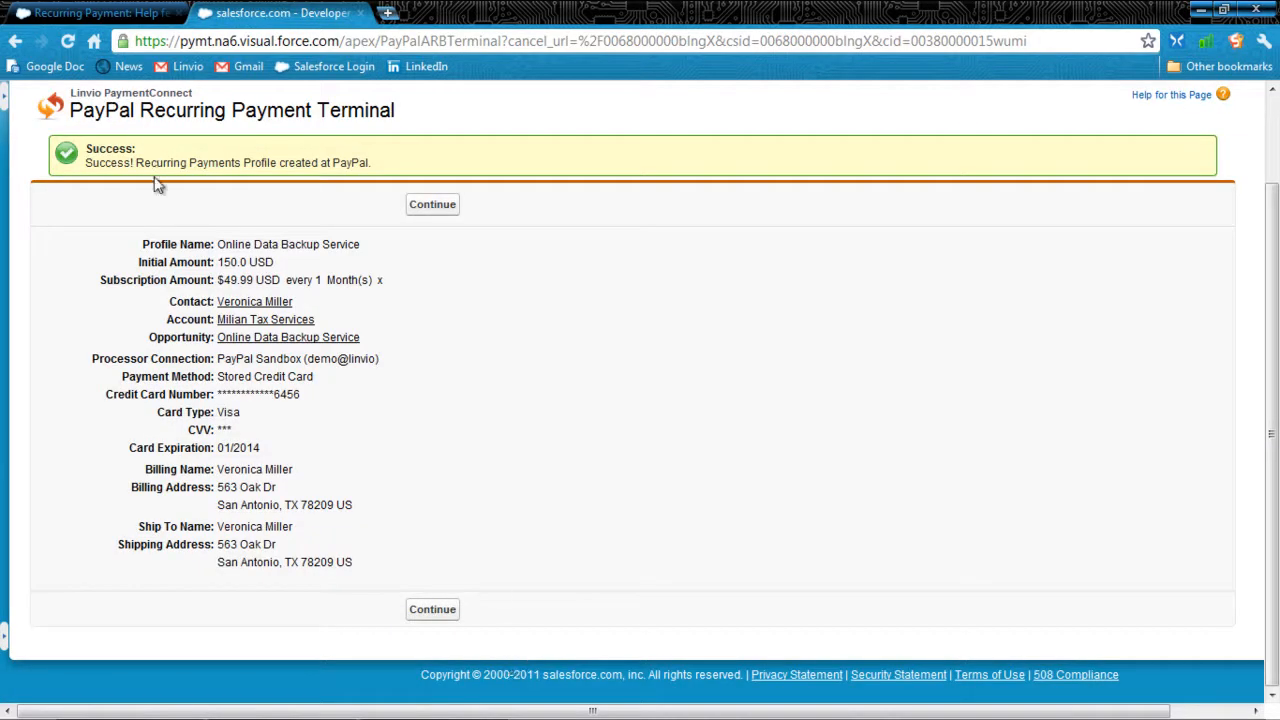
{"action": "left_click", "coordinate": [441, 215]}
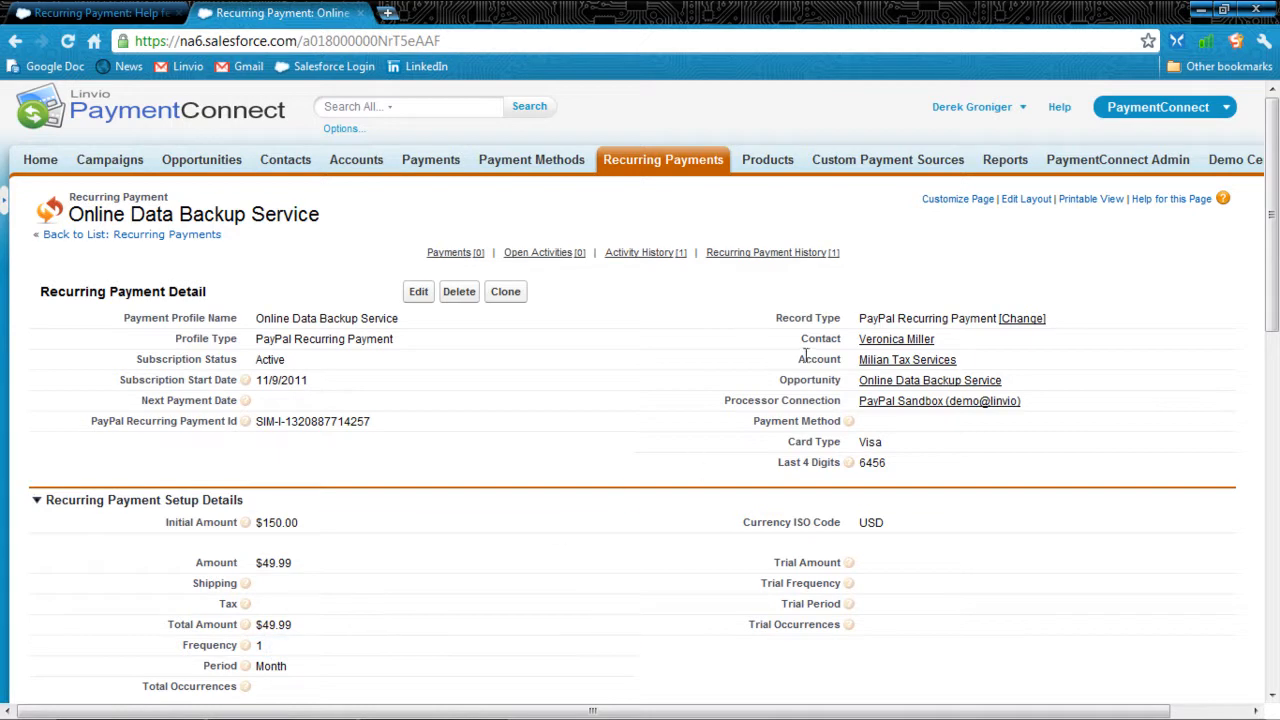
{"action": "left_click_drag", "start_coordinate": [830, 380], "coordinate": [810, 338]}
Step: Open the linked Online Data Backup Service opportunity and review its Recurring Payments and Products lists
{"action": "left_click", "coordinate": [926, 382]}
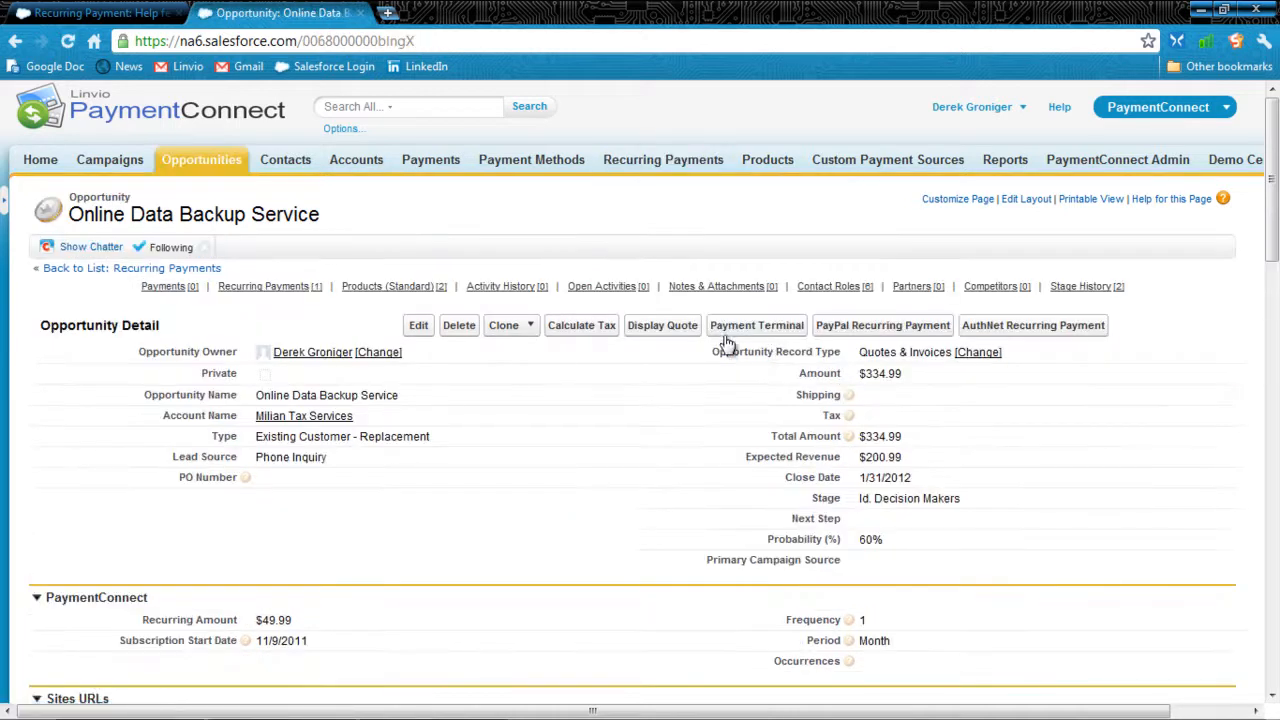
{"action": "scroll", "coordinate": [129, 551], "scroll_direction": "down", "scroll_amount": 8}
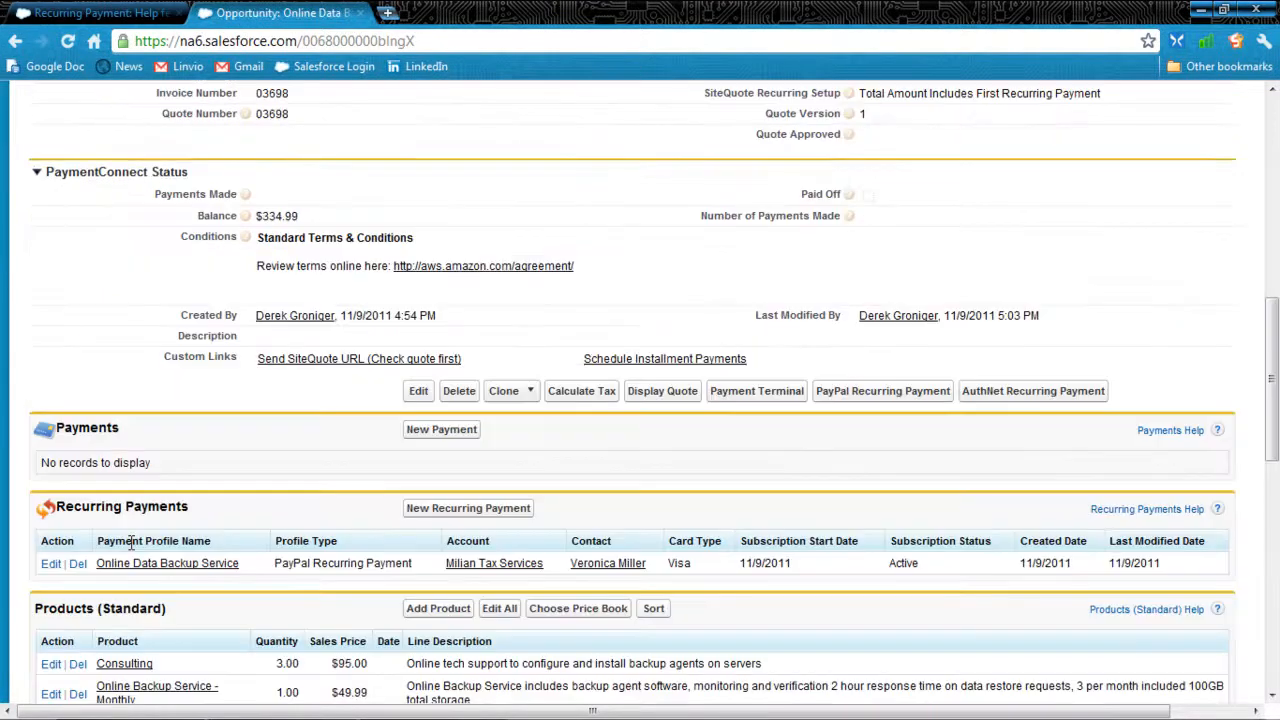
{"action": "scroll", "coordinate": [130, 543], "scroll_direction": "down", "scroll_amount": 2}
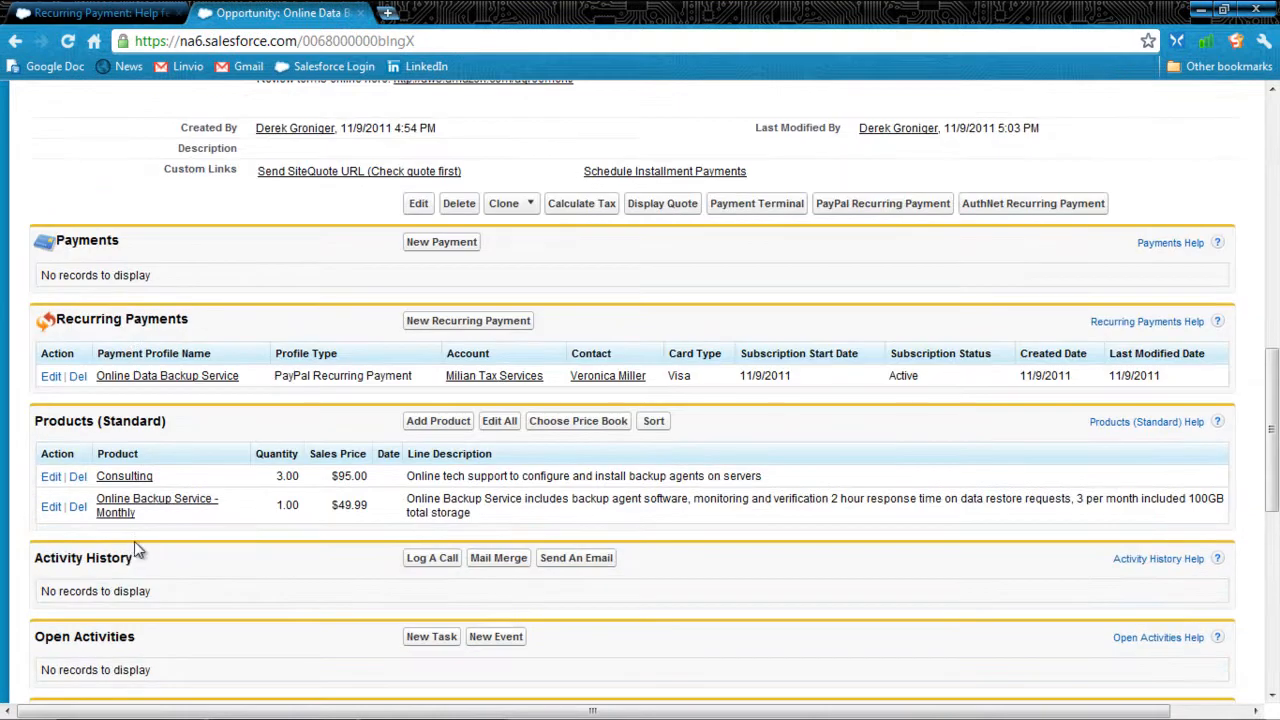
Step: Start a new recurring payment from the opportunity using the Native Scheduled Payment Terminal
{"action": "left_click", "coordinate": [437, 326]}
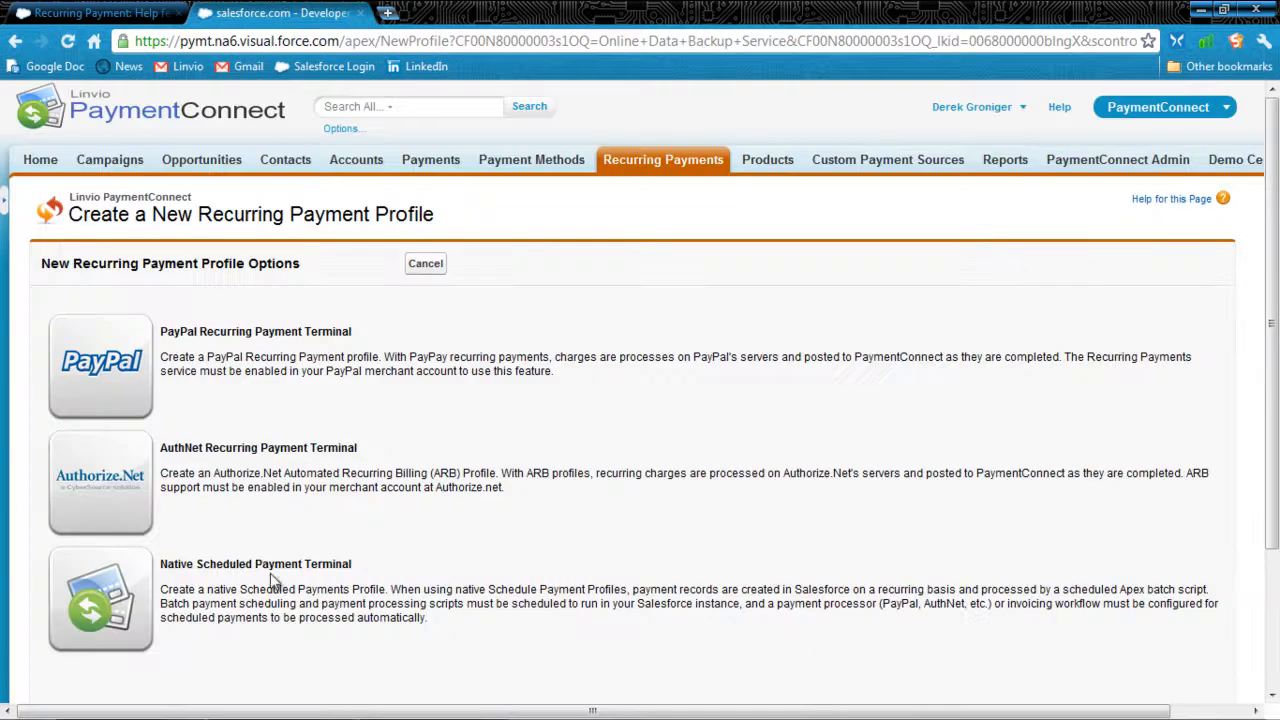
{"action": "left_click_drag", "start_coordinate": [301, 564], "coordinate": [218, 563]}
{"action": "left_click", "coordinate": [140, 598]}
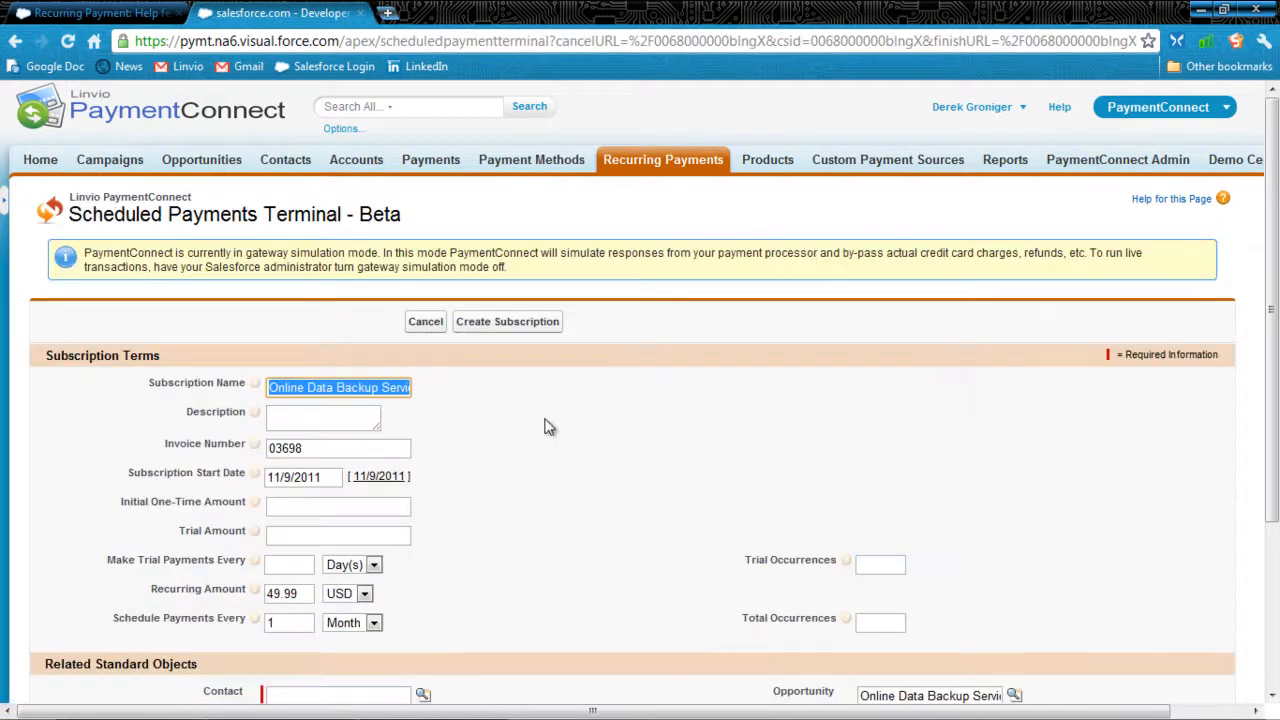
Step: Set the initial one-time amount of the scheduled payment subscription to 150
{"action": "left_click", "coordinate": [362, 503]}
{"action": "type", "text": "150"}
{"action": "key", "text": "Tab"}
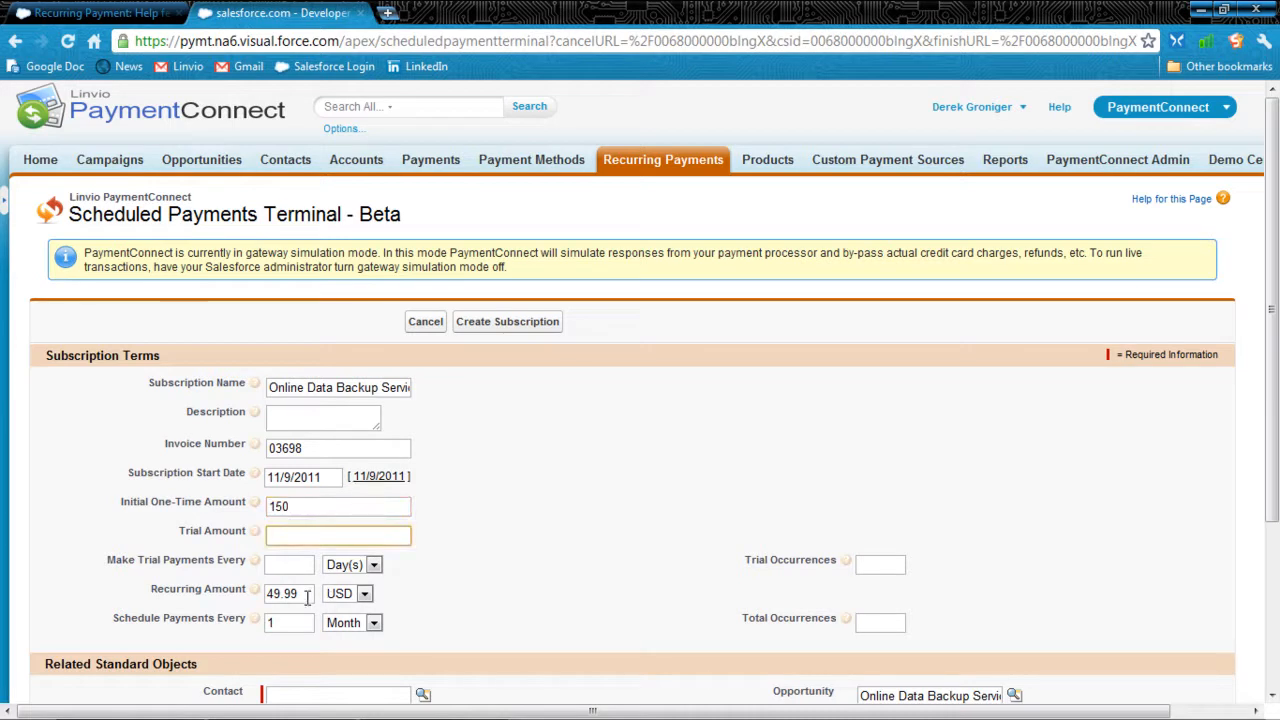
Step: Look up the customer by name in the Contact field and select the matching contact for the scheduled payment
{"action": "scroll", "coordinate": [551, 545], "scroll_direction": "down", "scroll_amount": 3}
{"action": "left_click", "coordinate": [333, 460]}
{"action": "type", "text": "ver"}
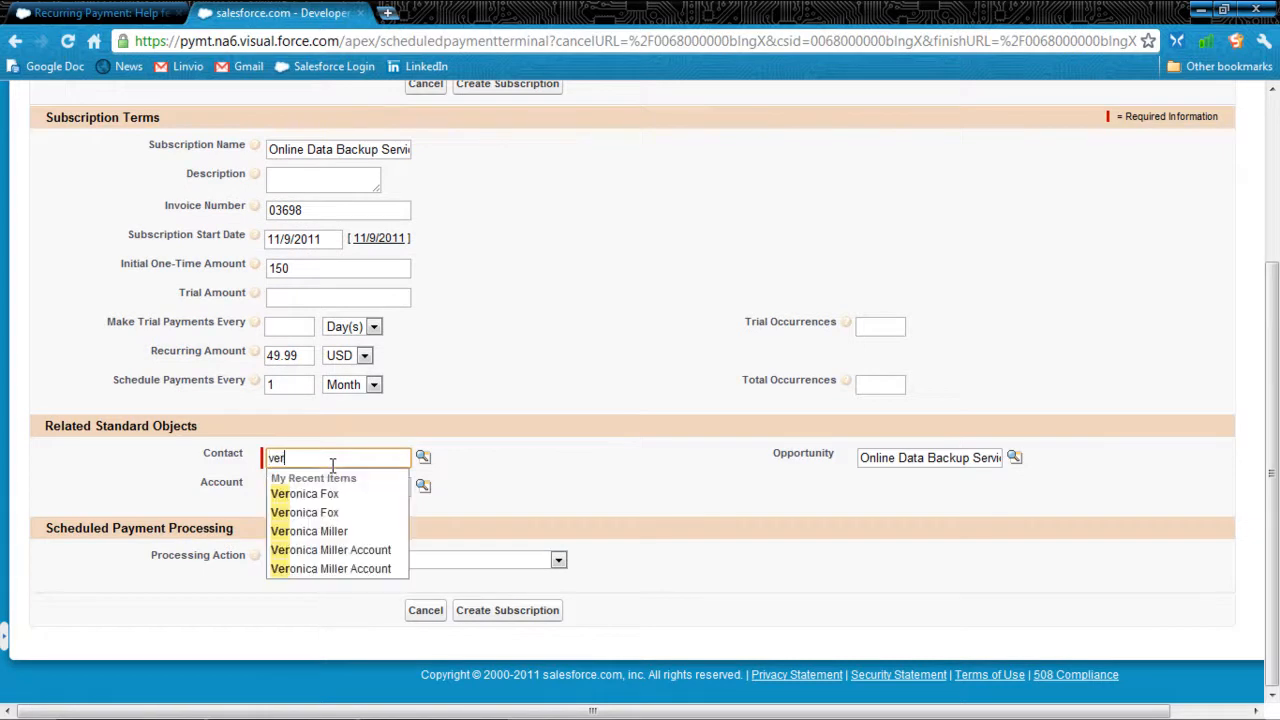
{"action": "left_click", "coordinate": [329, 536]}
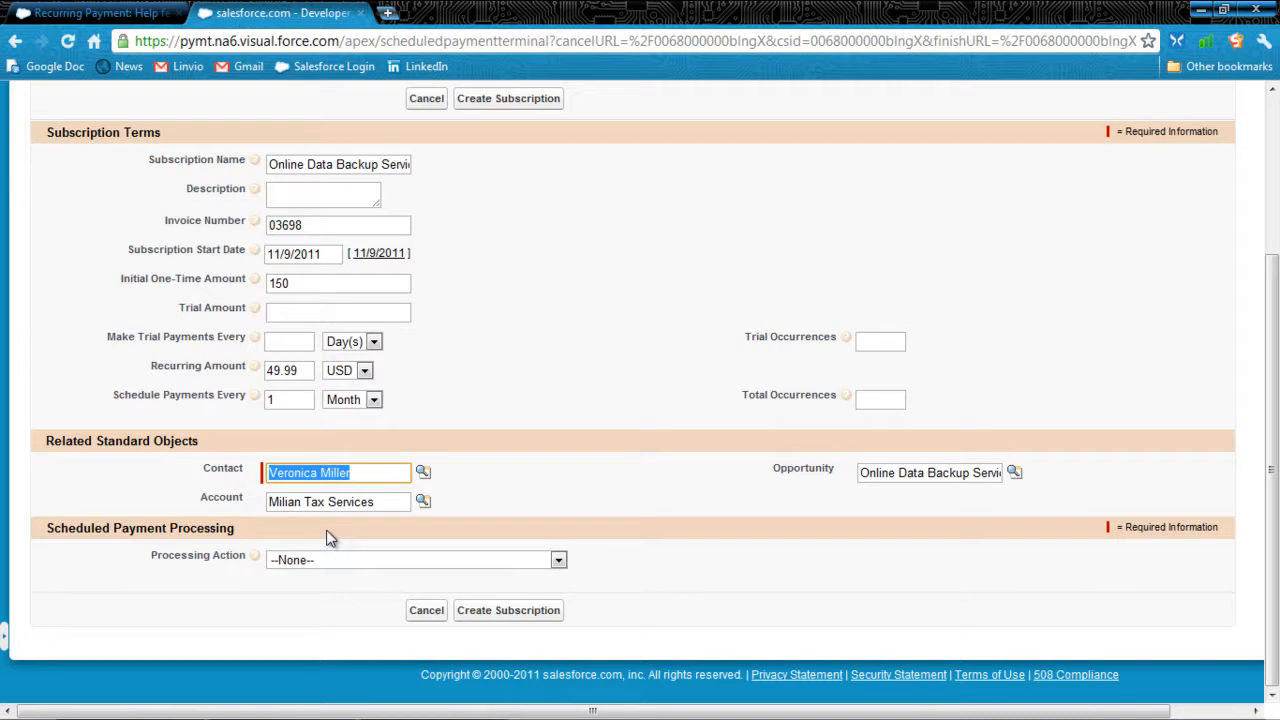
Step: Set the processing action to Process using assigned Payment Method and choose the PayPal Transaction Reference Visa as the stored payment method
{"action": "left_click", "coordinate": [535, 561]}
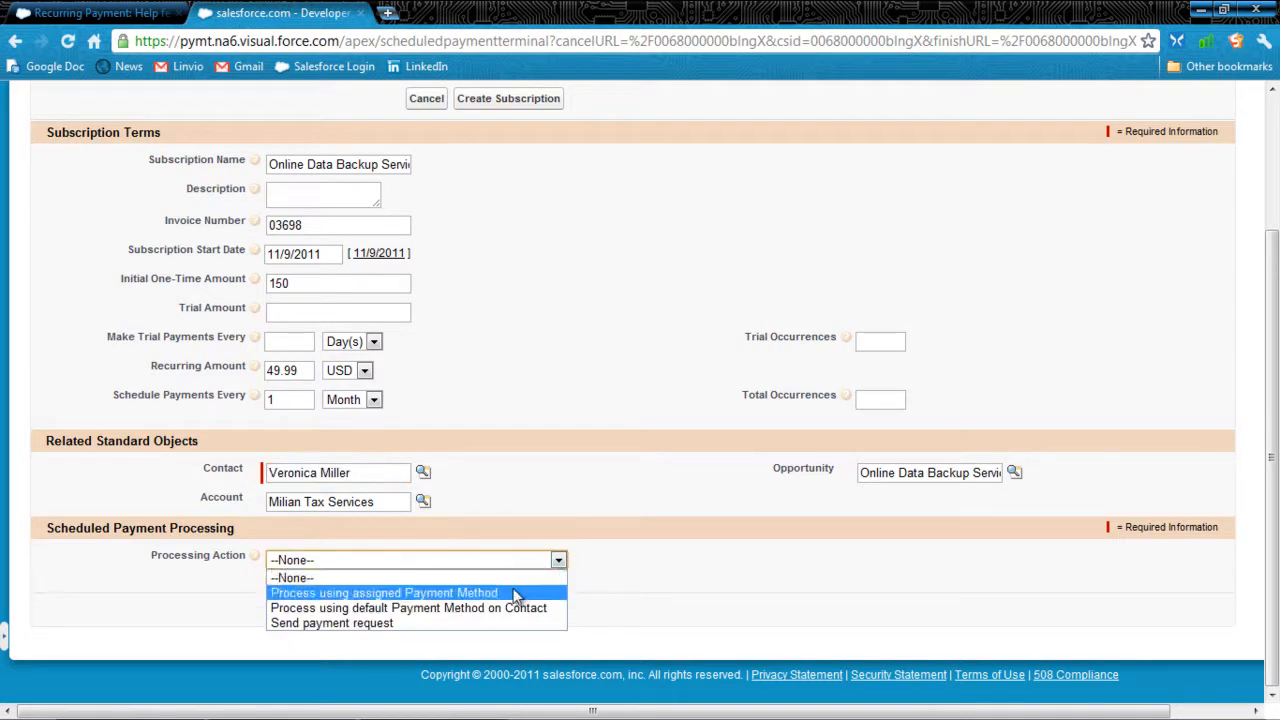
{"action": "left_click", "coordinate": [509, 592]}
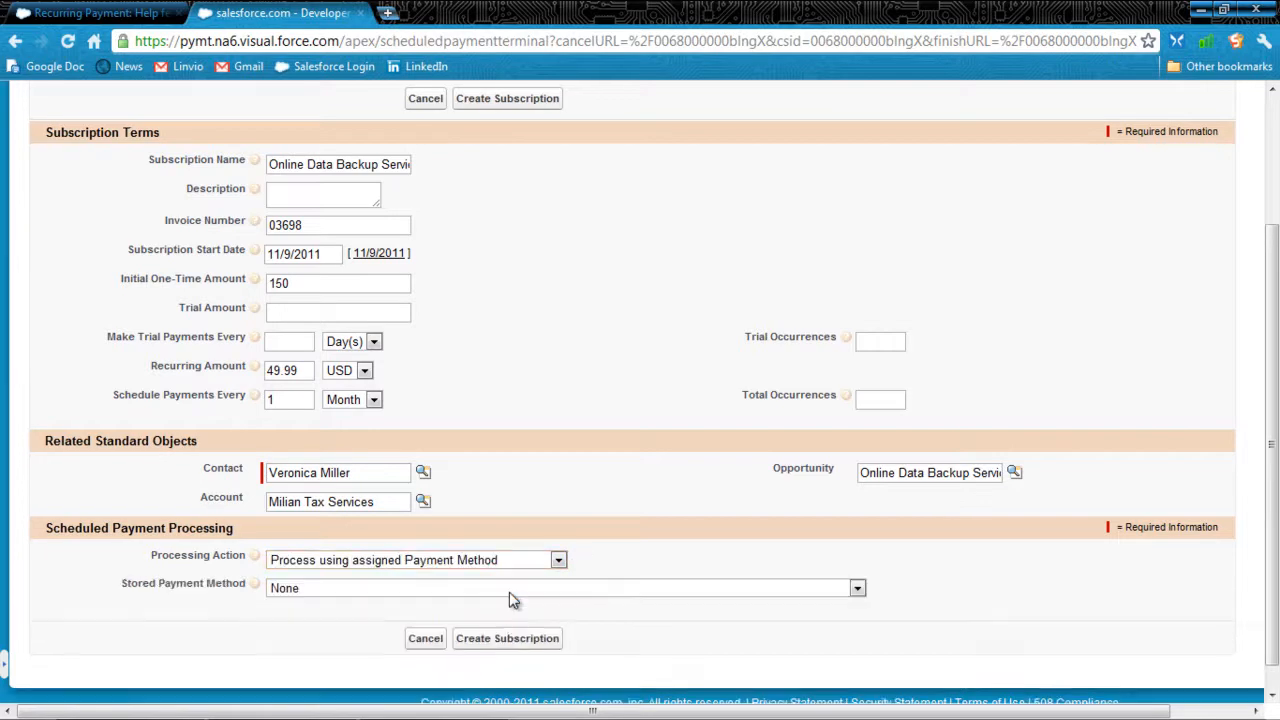
{"action": "left_click", "coordinate": [509, 590]}
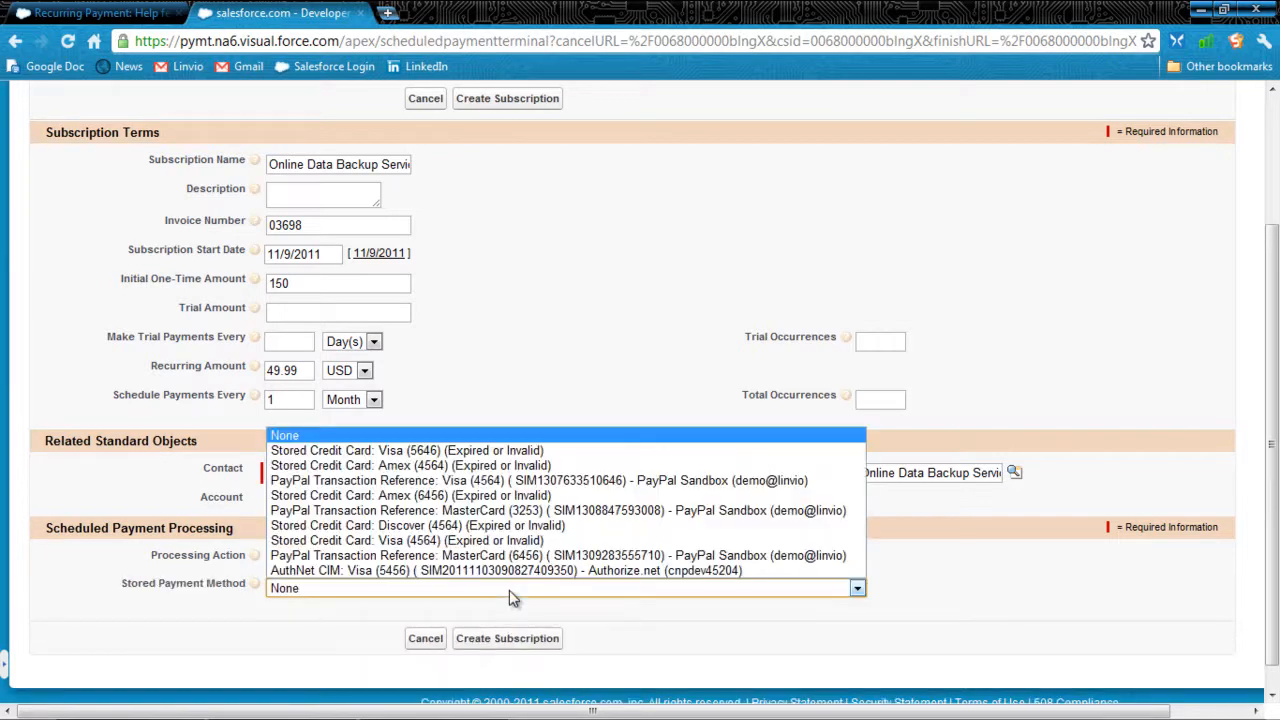
{"action": "left_click", "coordinate": [508, 484]}
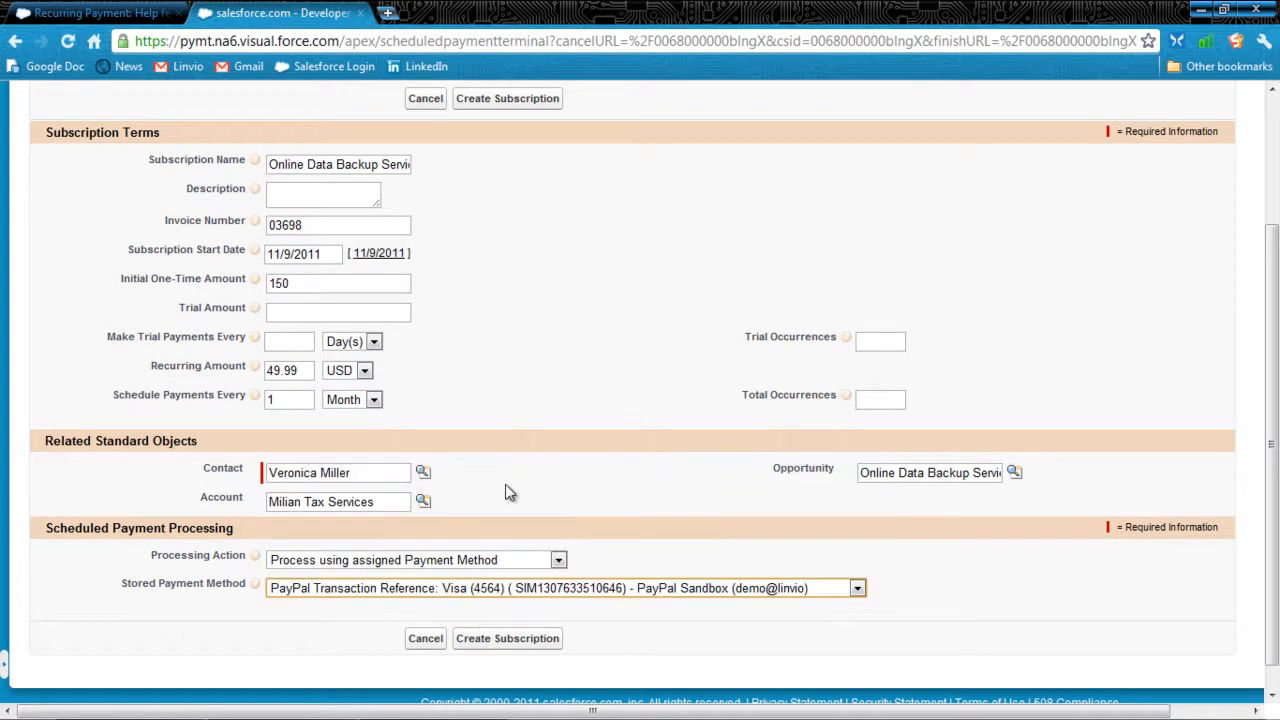
Step: Set the processing action to Process using default Payment Method on Contact and create the subscription
{"action": "left_click", "coordinate": [559, 561]}
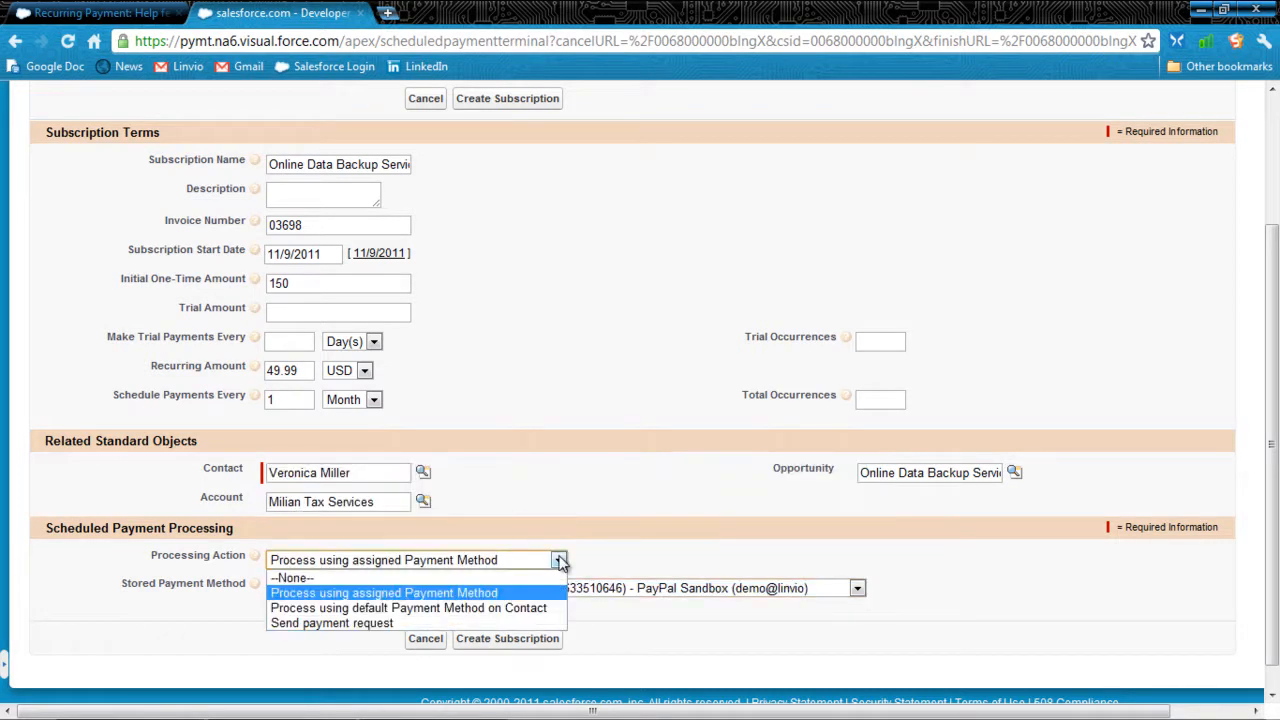
{"action": "left_click", "coordinate": [528, 615]}
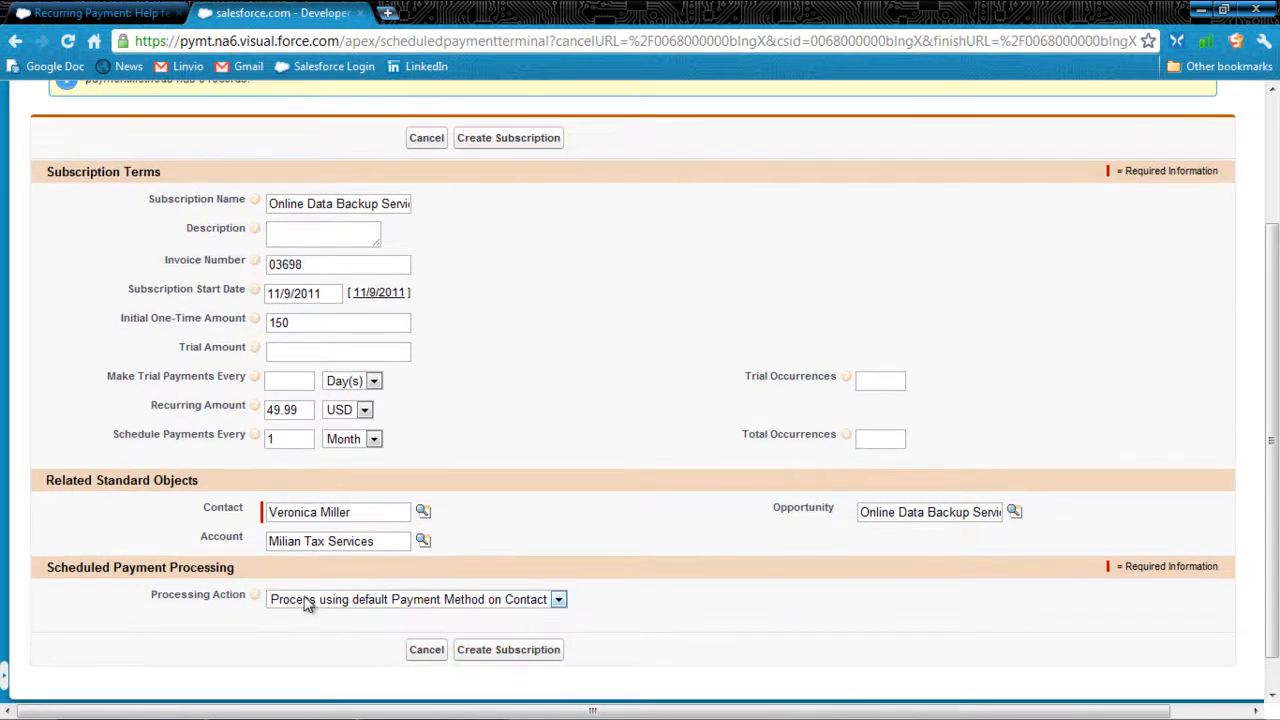
{"action": "left_click", "coordinate": [540, 650]}
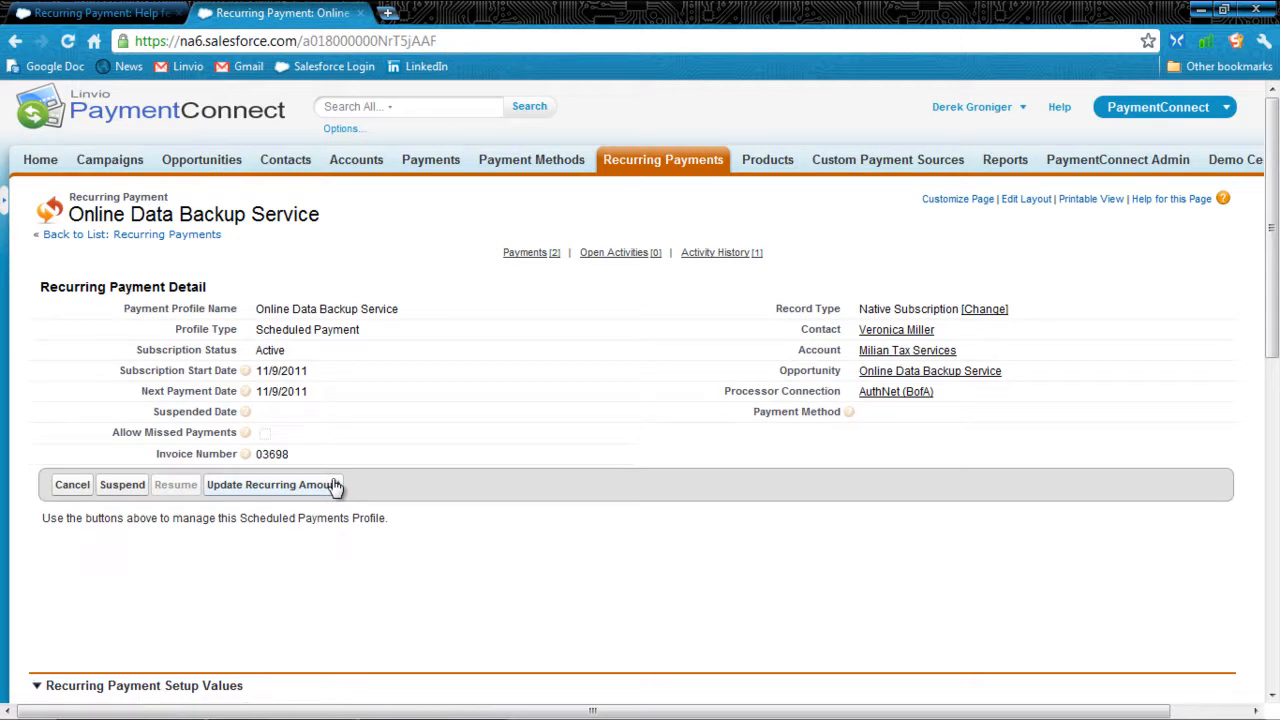
Step: Review the new Online Data Backup Service recurring payment's details down to its related payments list
{"action": "scroll", "coordinate": [337, 495], "scroll_direction": "down", "scroll_amount": 2}
{"action": "scroll", "coordinate": [337, 500], "scroll_direction": "up", "scroll_amount": 2}
{"action": "left_click_drag", "start_coordinate": [184, 284], "coordinate": [147, 287]}
{"action": "left_click", "coordinate": [152, 288]}
{"action": "scroll", "coordinate": [346, 410], "scroll_direction": "down", "scroll_amount": 8}
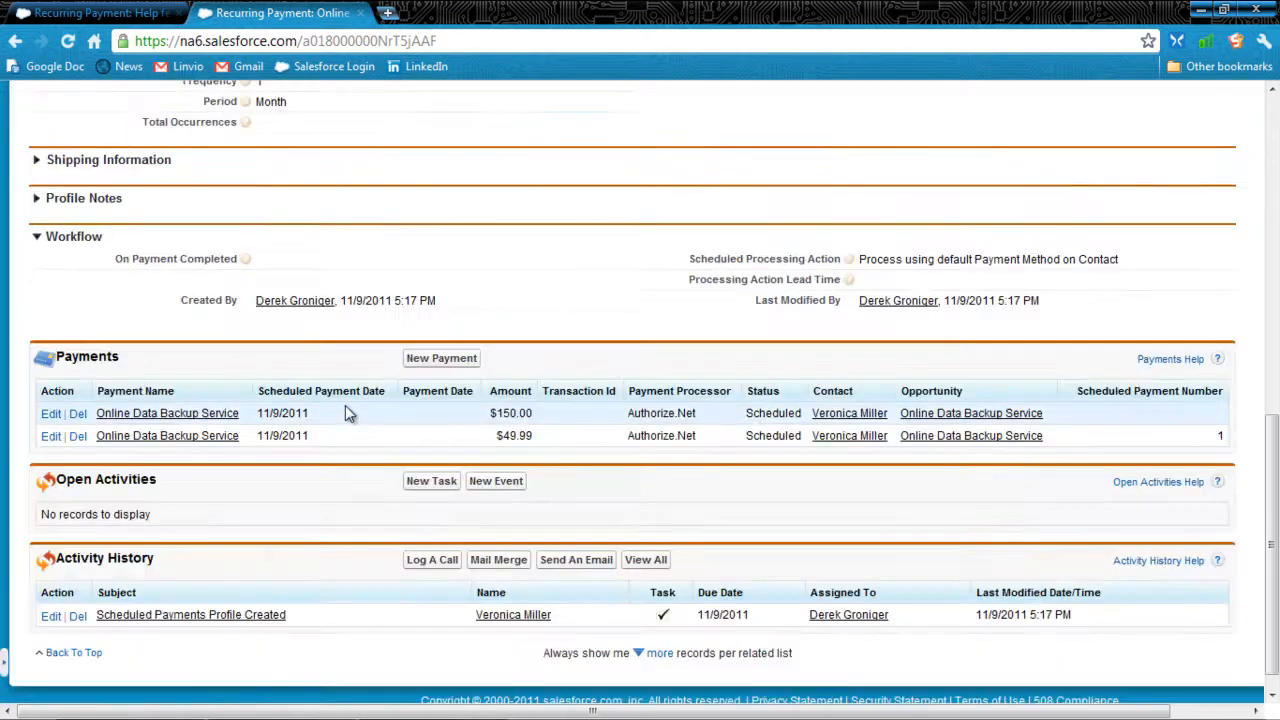
Step: Check the status of the scheduled payments and open the $49.99 payment to examine its workflow and batch processing details
{"action": "left_click_drag", "start_coordinate": [145, 375], "coordinate": [81, 360]}
{"action": "left_click_drag", "start_coordinate": [798, 413], "coordinate": [755, 437]}
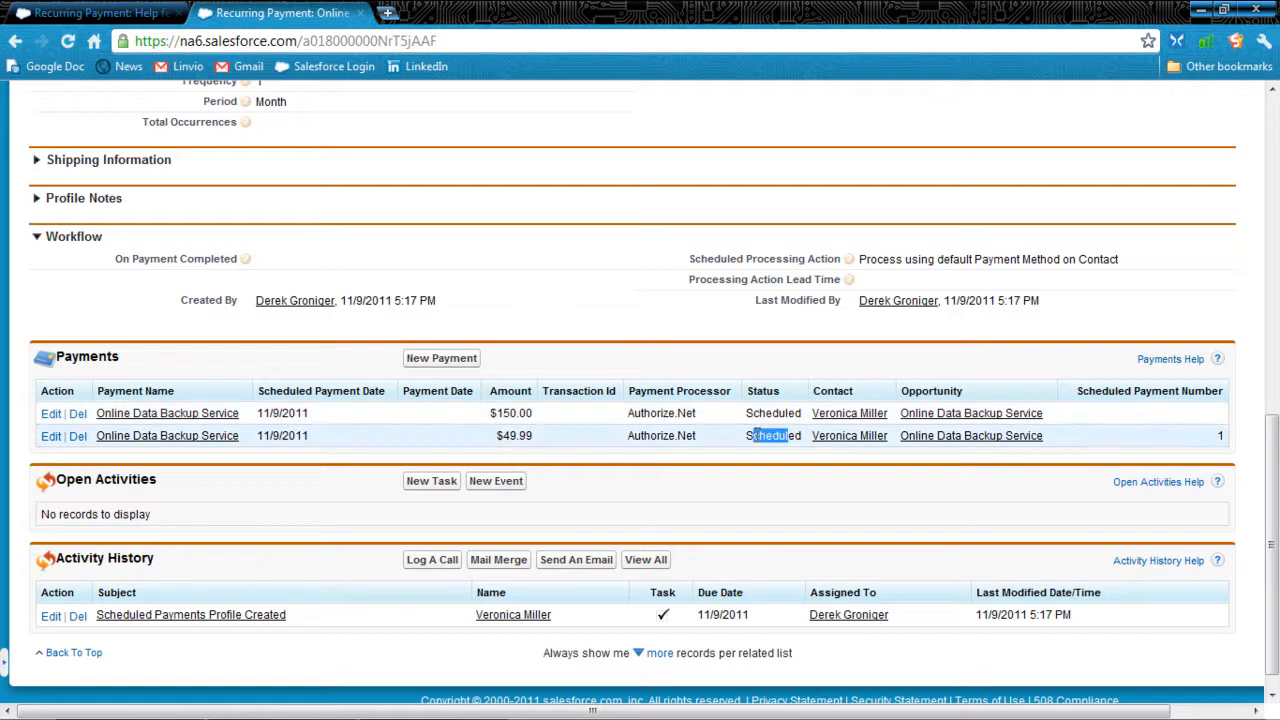
{"action": "left_click", "coordinate": [200, 437]}
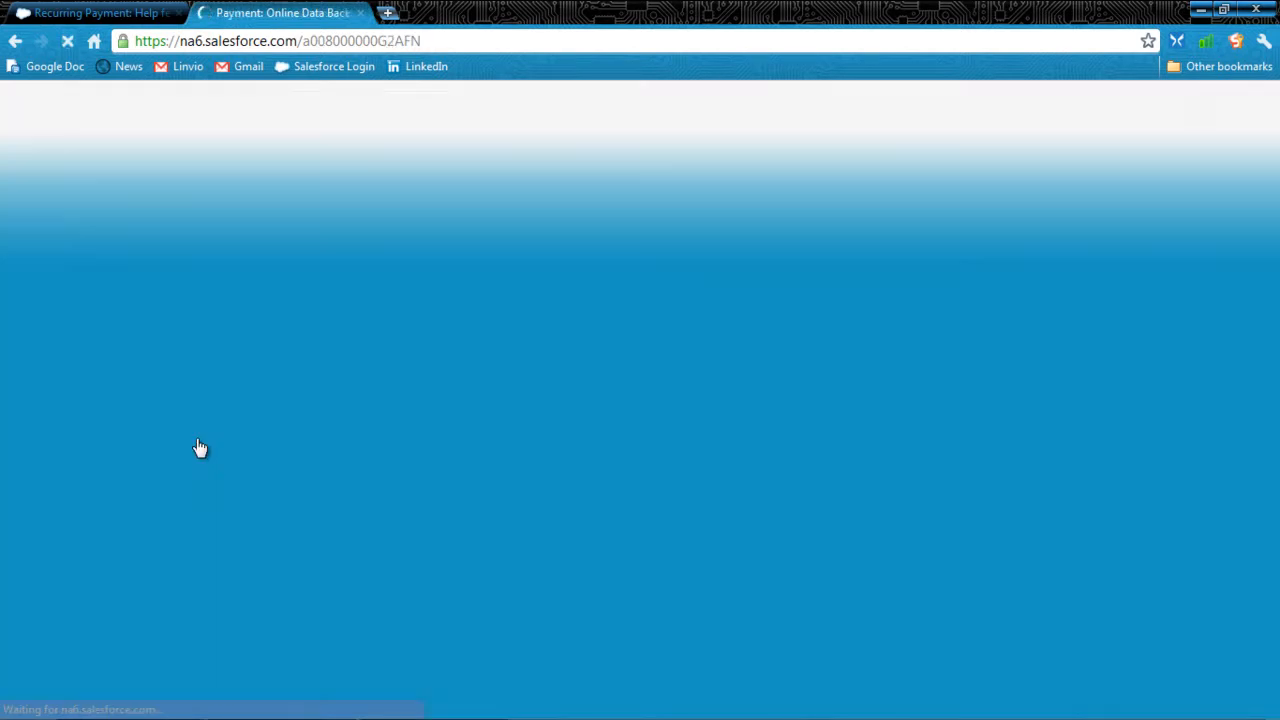
{"action": "scroll", "coordinate": [198, 440], "scroll_direction": "down", "scroll_amount": 2}
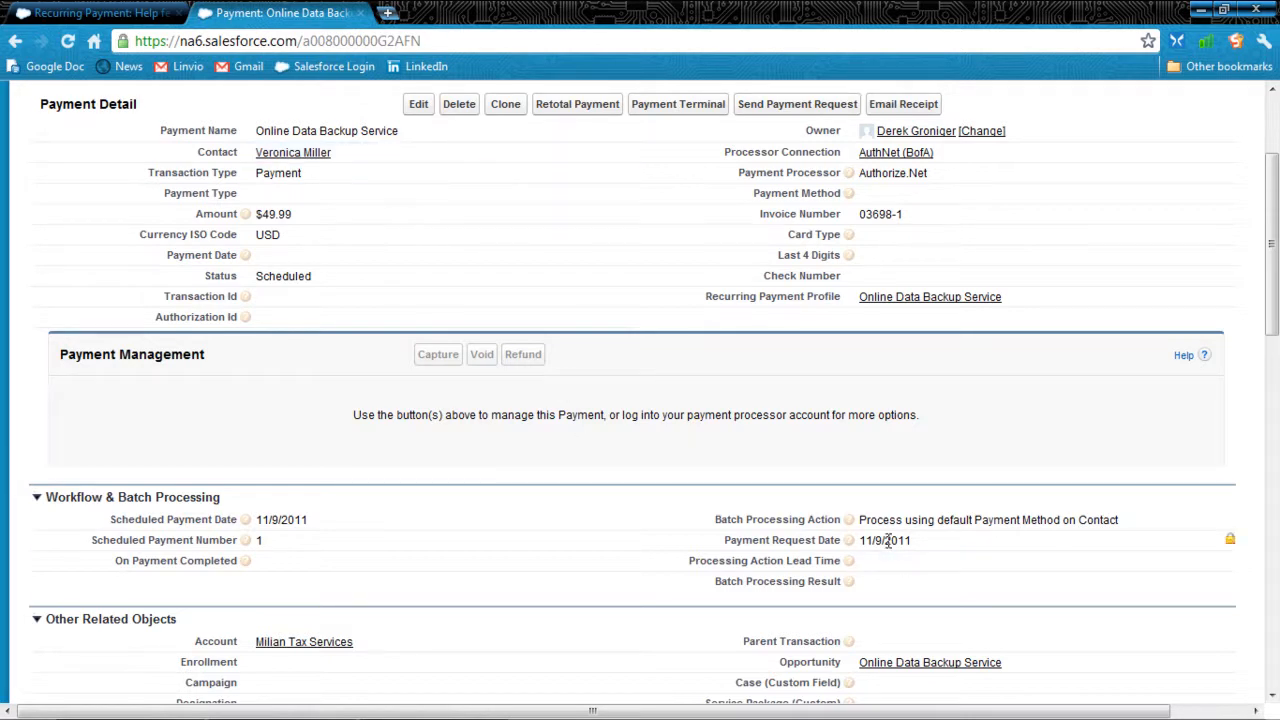
Step: Open the payment's contact record and expand its Payment Methods list to check which method is the default
{"action": "left_click", "coordinate": [262, 153]}
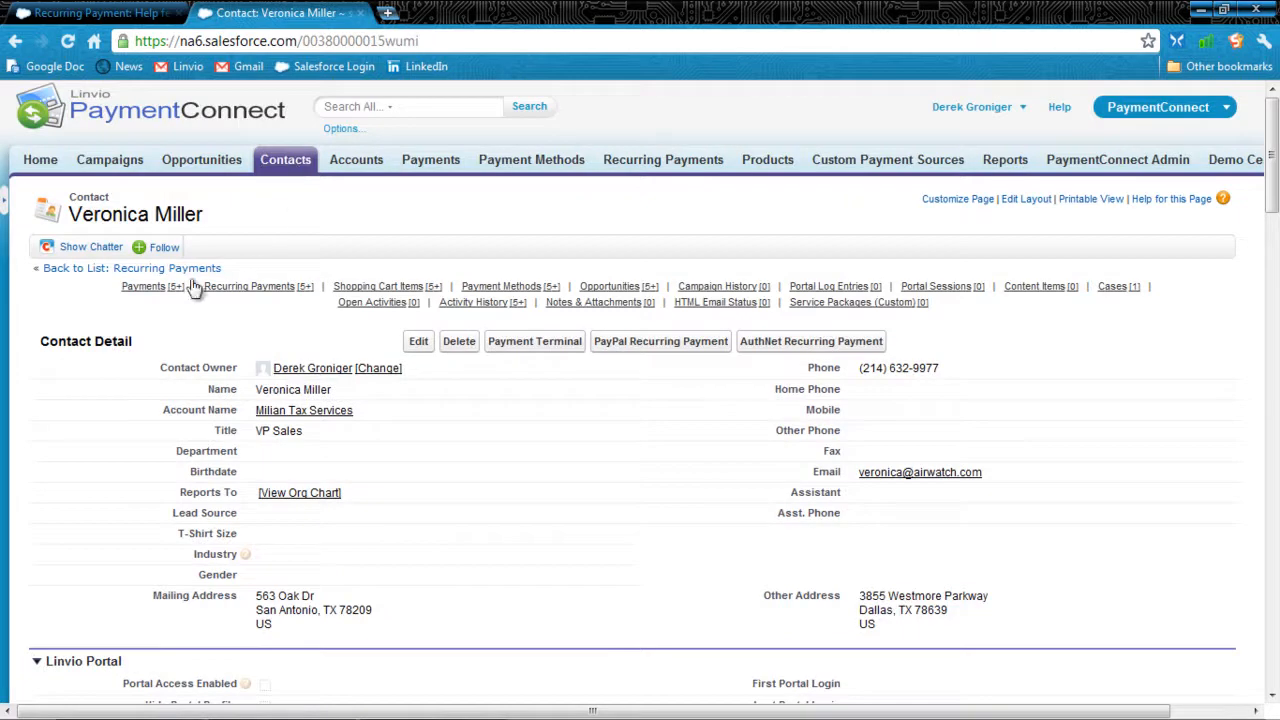
{"action": "scroll", "coordinate": [194, 510], "scroll_direction": "down", "scroll_amount": 3}
{"action": "scroll", "coordinate": [194, 510], "scroll_direction": "down", "scroll_amount": 10}
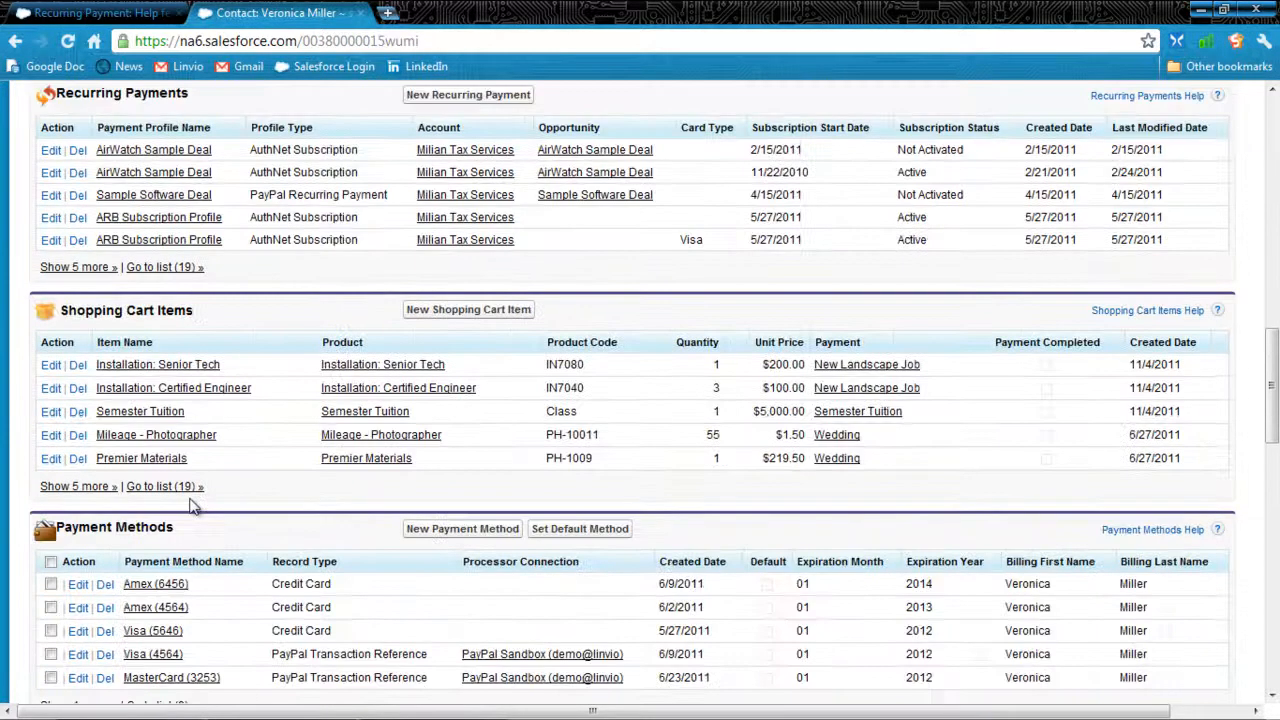
{"action": "scroll", "coordinate": [194, 507], "scroll_direction": "down", "scroll_amount": 1}
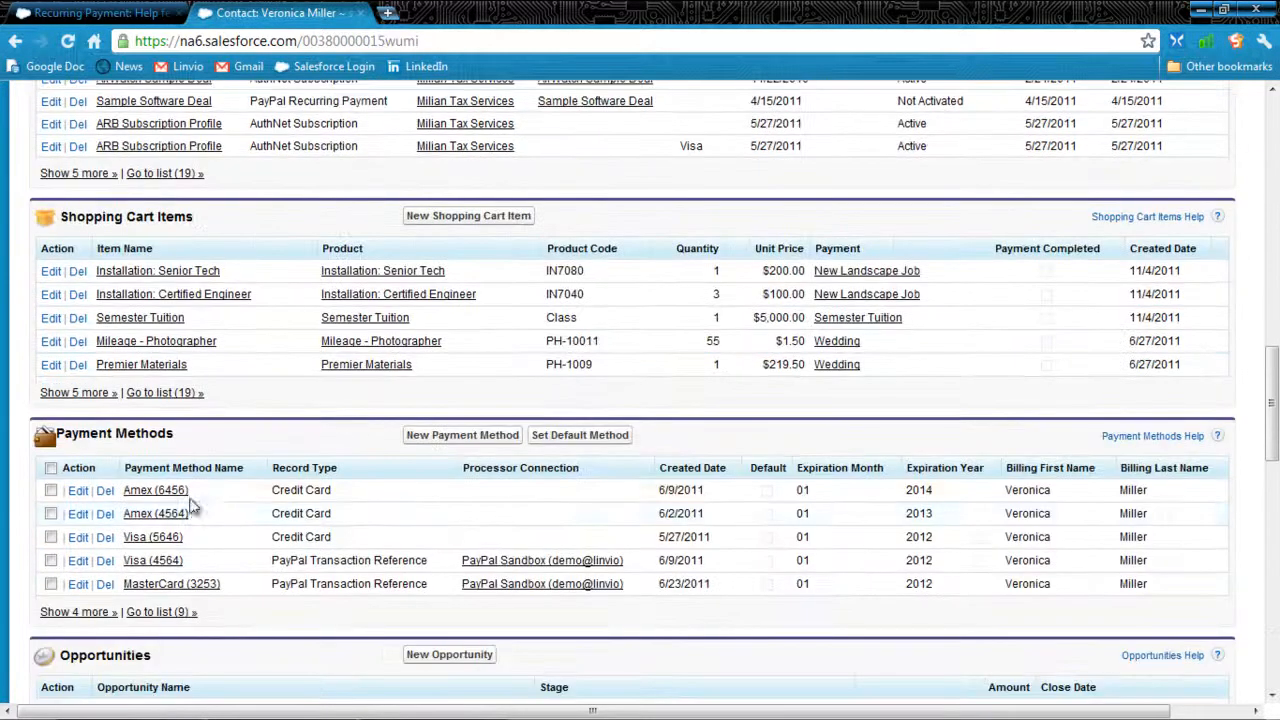
{"action": "left_click", "coordinate": [105, 614]}
{"action": "scroll", "coordinate": [487, 565], "scroll_direction": "down", "scroll_amount": 2}
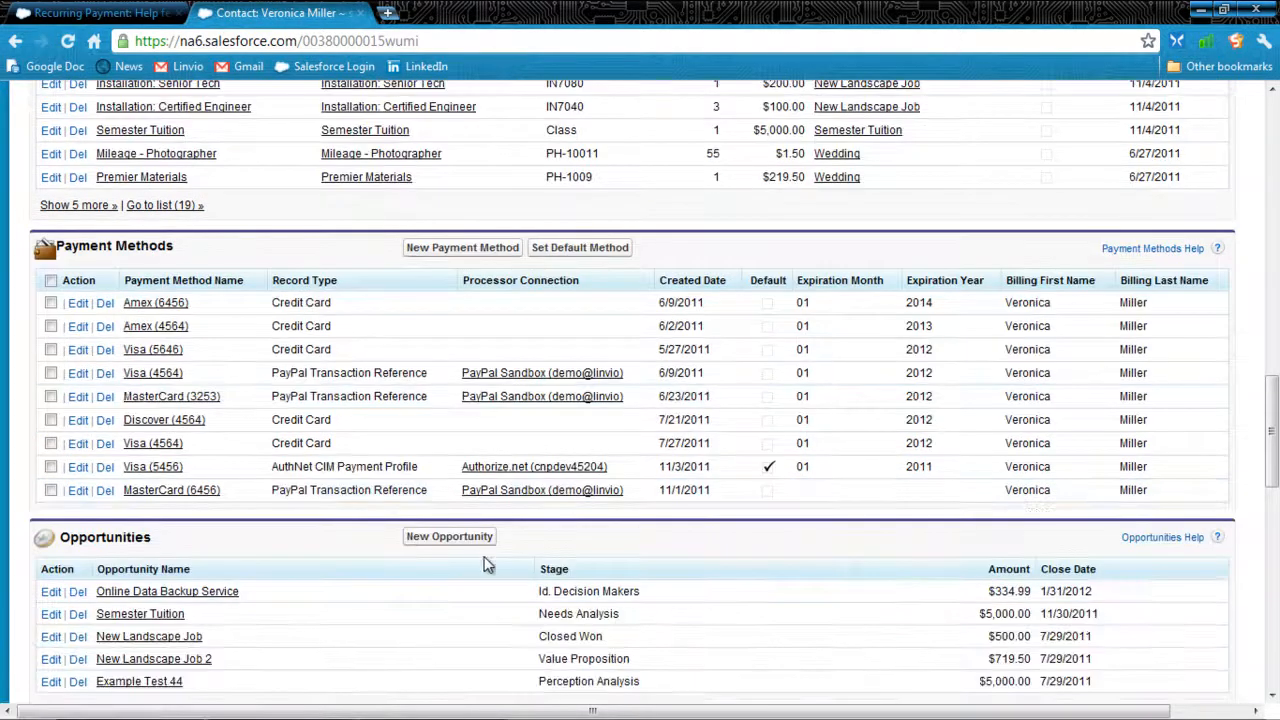